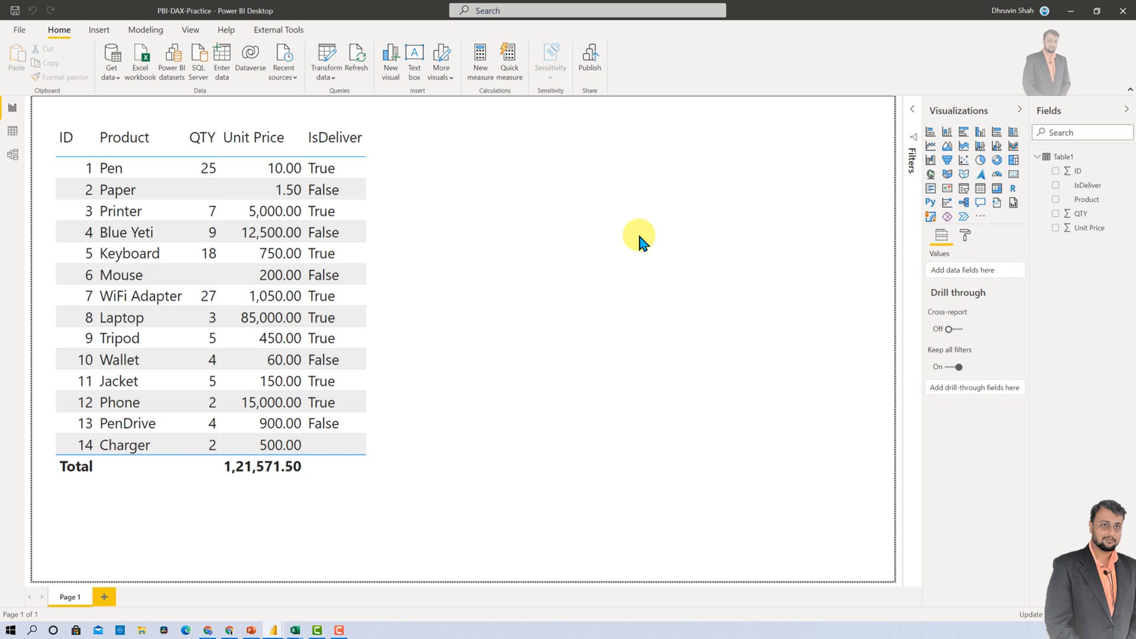
Create a new measure in Table1 and name it Count
{"action": "right_click", "coordinate": [1054, 166]}
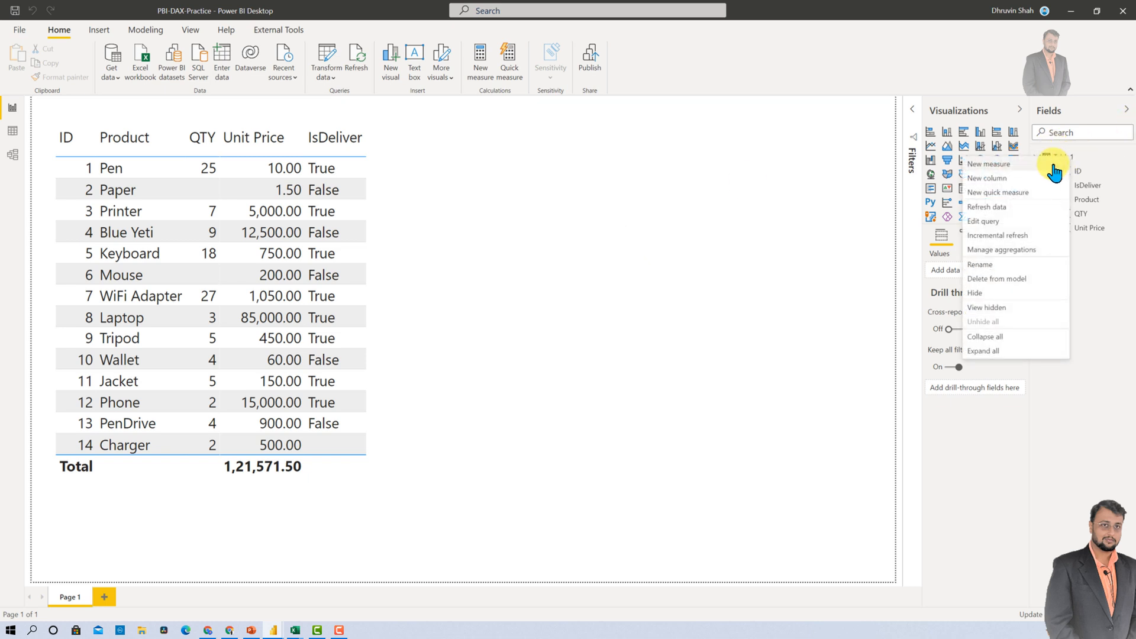
{"action": "left_click", "coordinate": [1032, 165]}
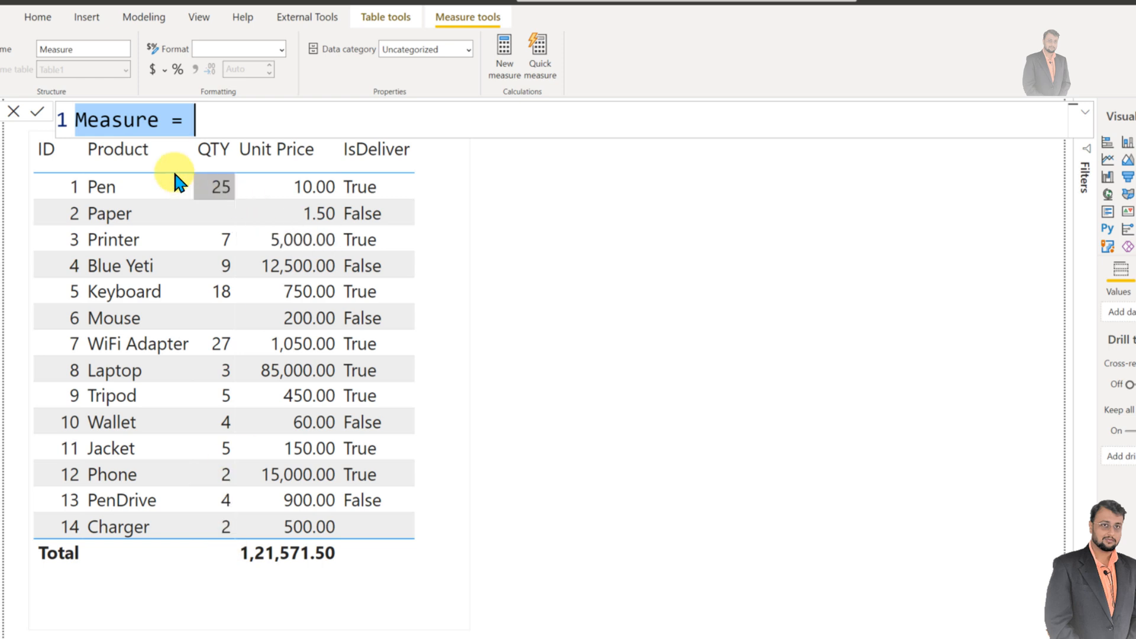
{"action": "double_click", "coordinate": [135, 120]}
{"action": "type", "text": "Count"}
{"action": "left_click", "coordinate": [273, 118]}
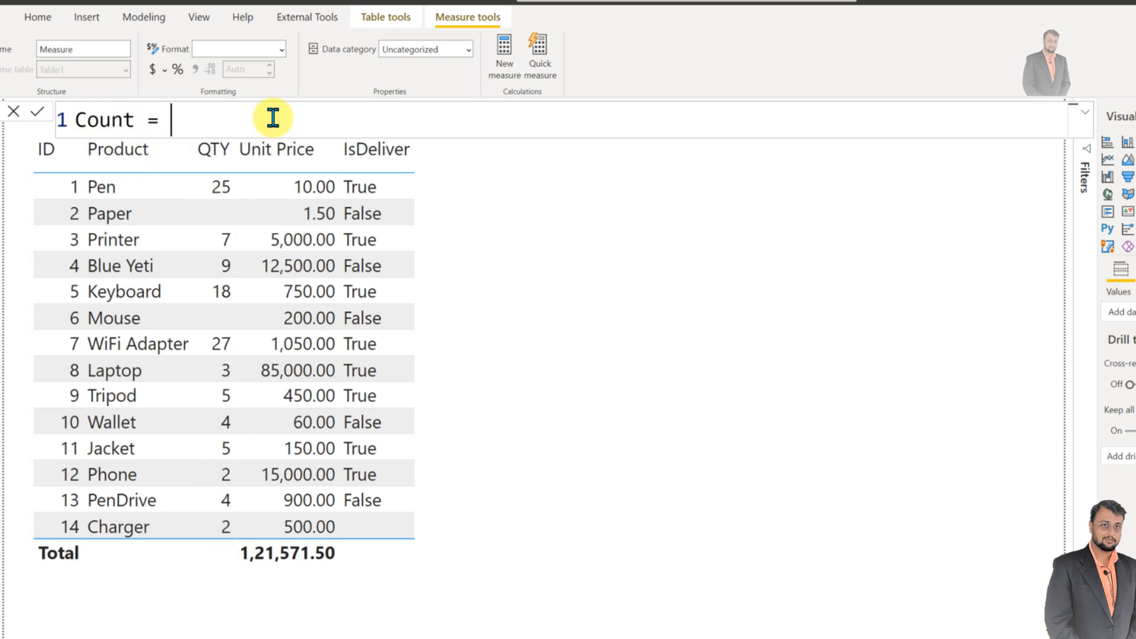
Define the Count measure as COUNT(Table1[QTY]) and commit the formula
{"action": "type", "text": "Coun"}
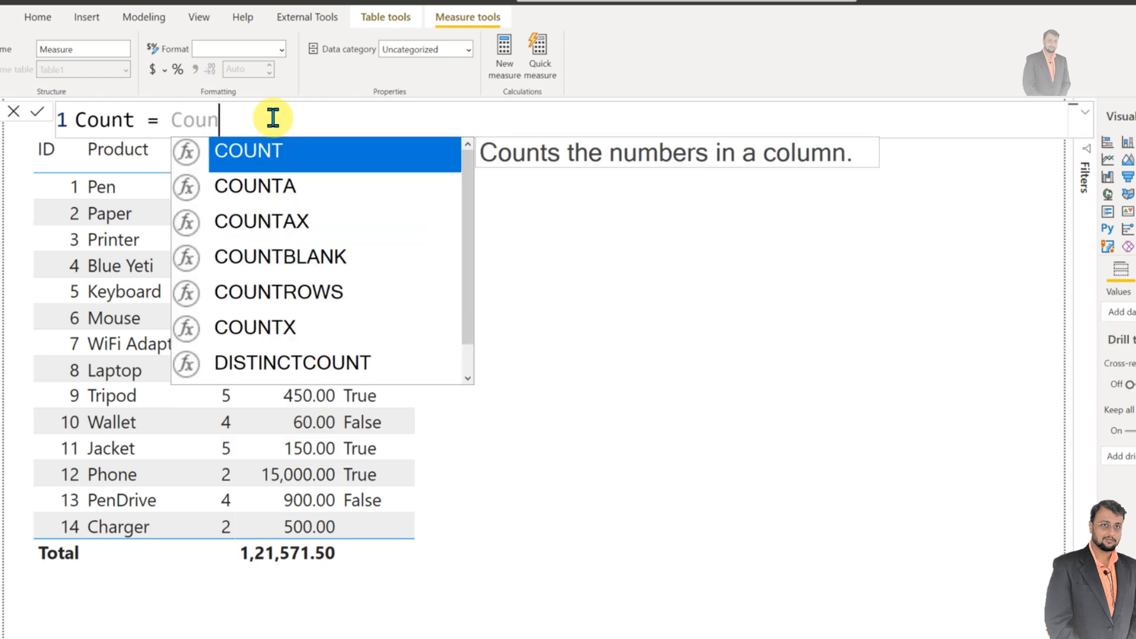
{"action": "key", "text": "Tab"}
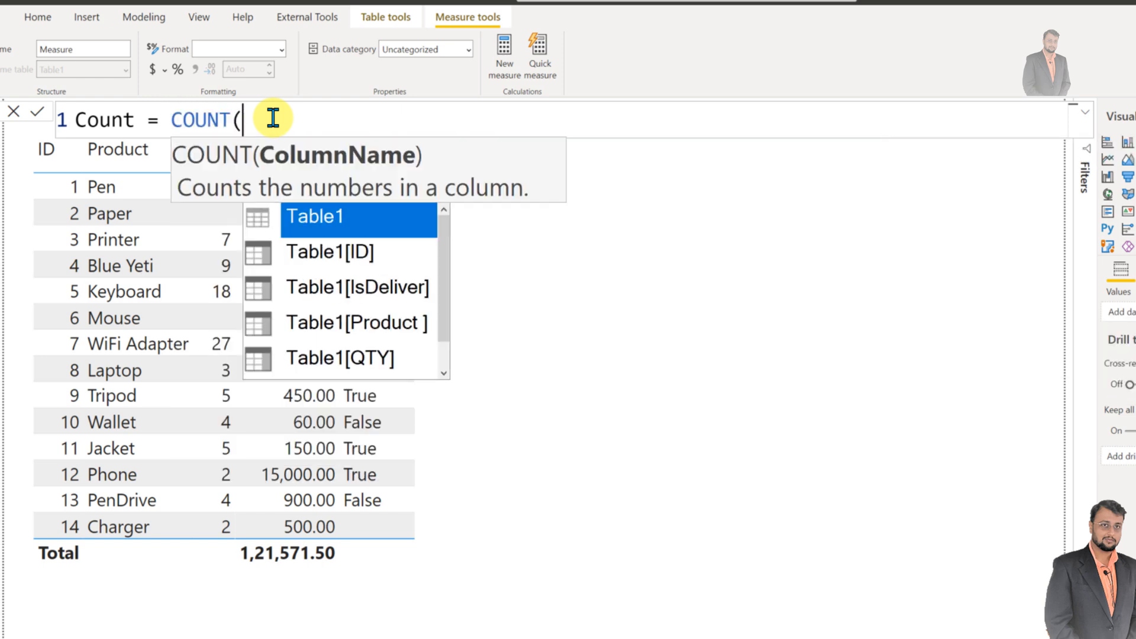
{"action": "key", "text": "Down"}
{"action": "key", "text": "Down"}
{"action": "key", "text": "Down"}
{"action": "key", "text": "Down"}
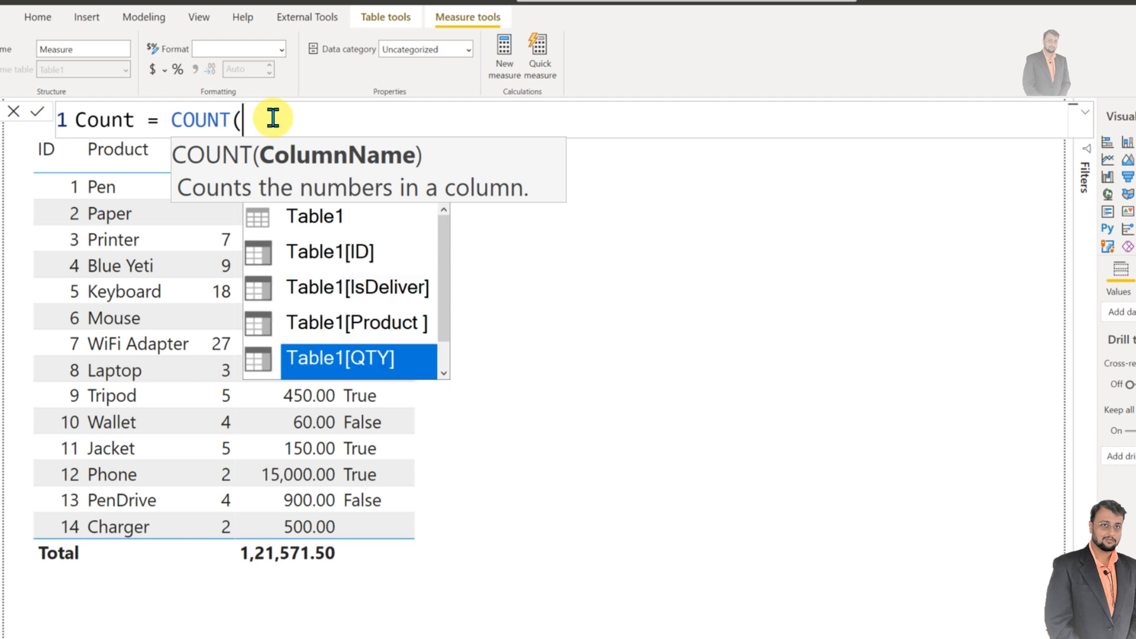
{"action": "key", "text": "Tab"}
{"action": "type", "text": ")"}
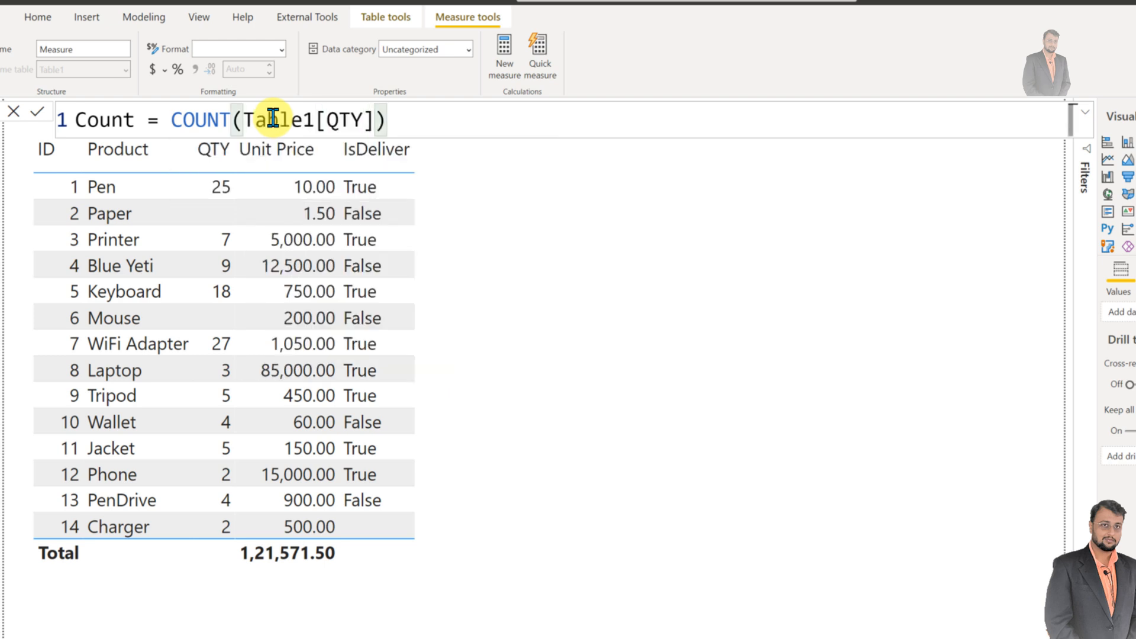
{"action": "key", "text": "Return"}
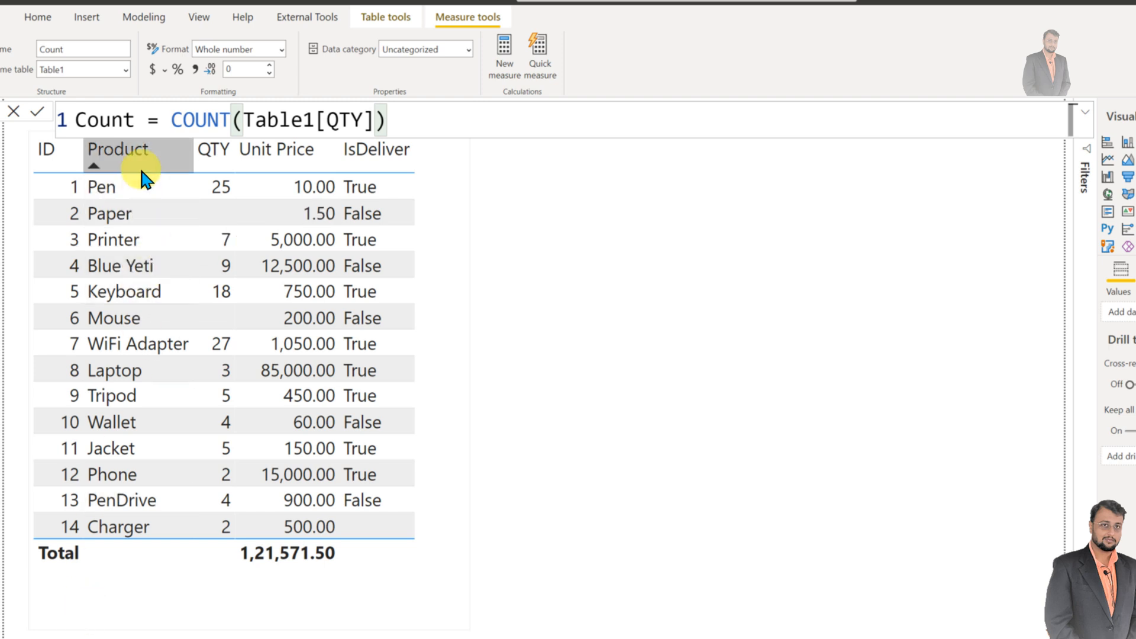
Show the Count measure in a card visual, shrink it to a small square and place it beside the table visual
{"action": "left_click", "coordinate": [871, 221]}
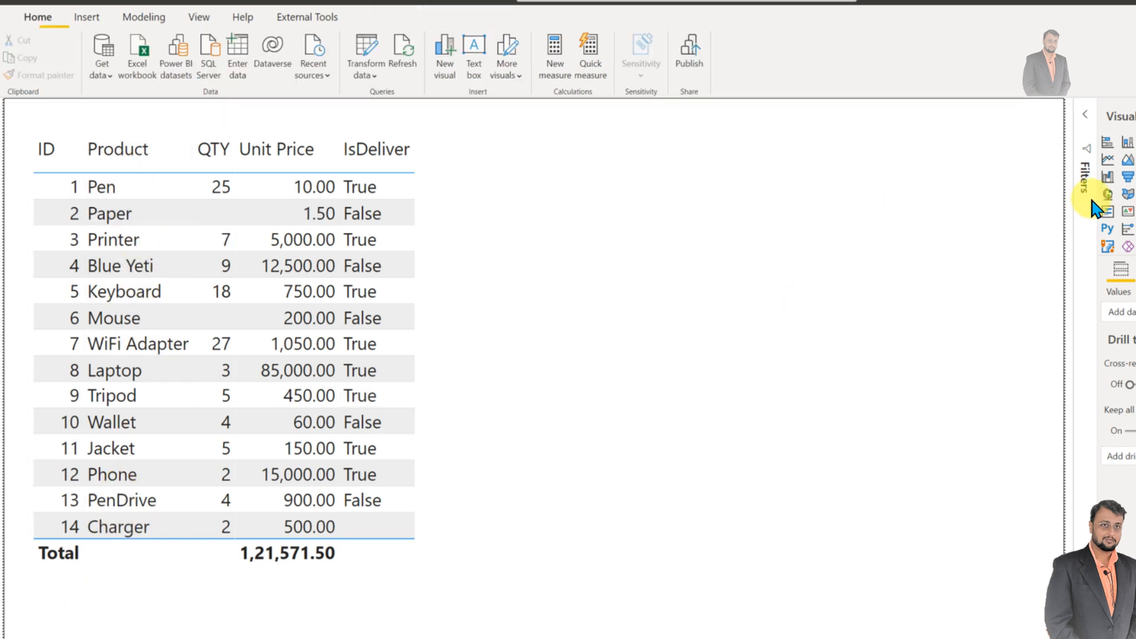
{"action": "left_click", "coordinate": [1135, 195]}
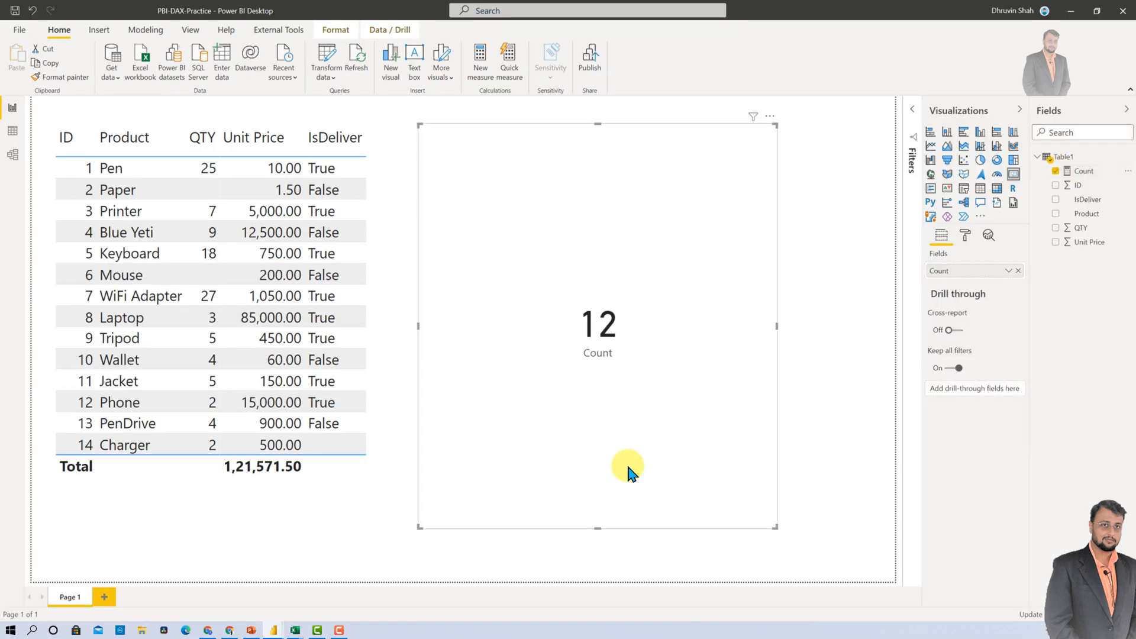
{"action": "left_click_drag", "start_coordinate": [773, 526], "coordinate": [476, 218]}
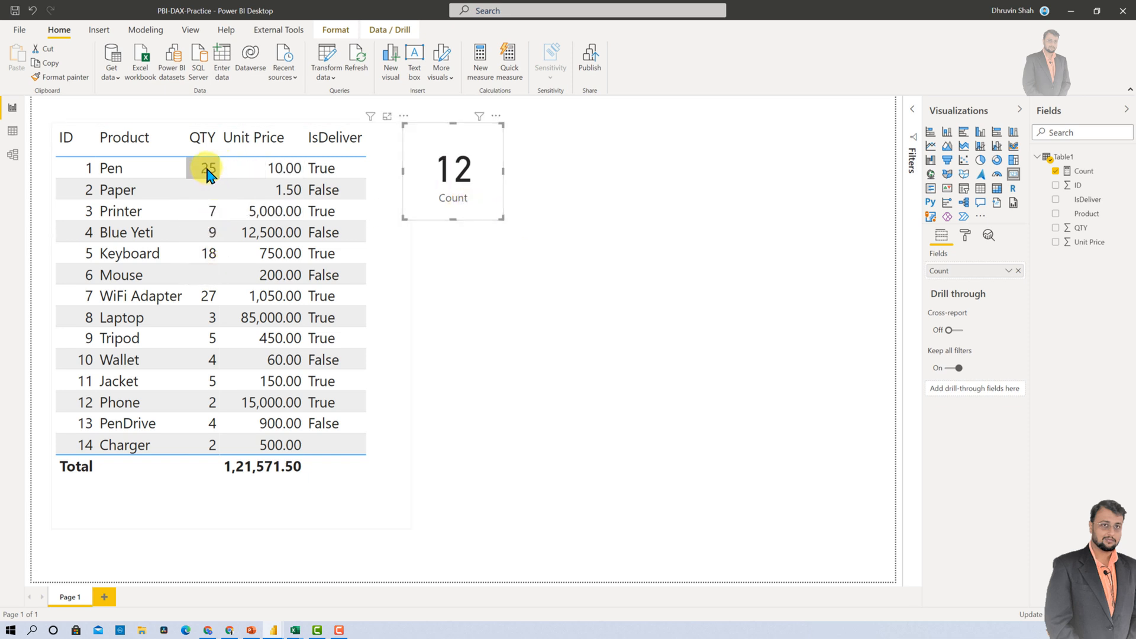
{"action": "left_click_drag", "start_coordinate": [451, 206], "coordinate": [465, 206]}
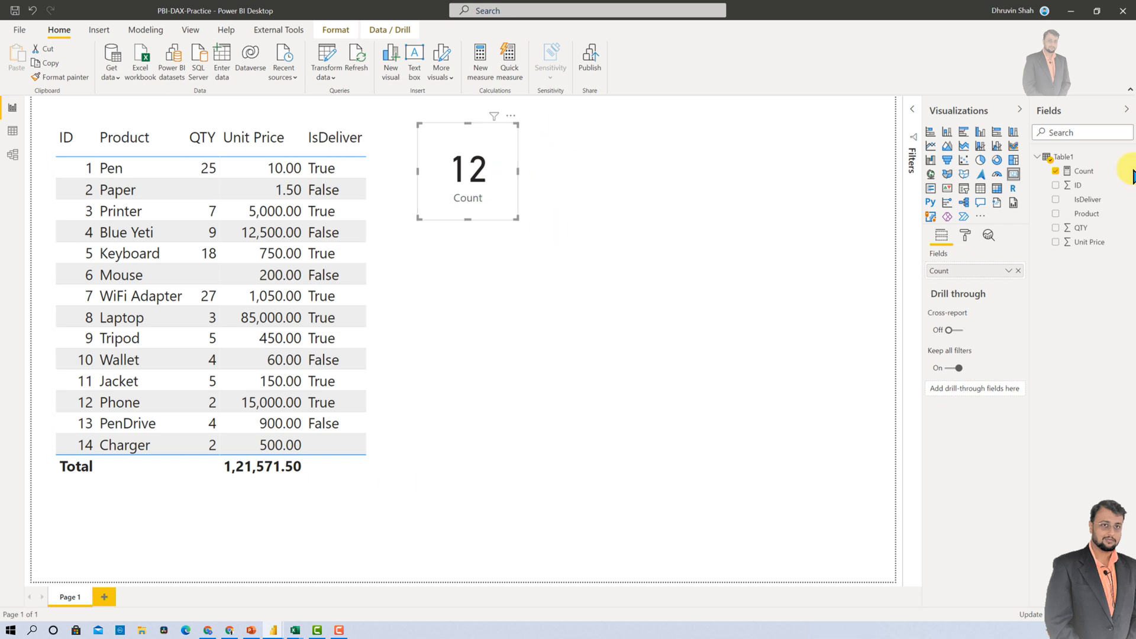
Try changing the Count measure to COUNT(Table1[IsDeliver]) and view the details offered on its card
{"action": "left_click", "coordinate": [1092, 171]}
{"action": "left_click", "coordinate": [315, 118]}
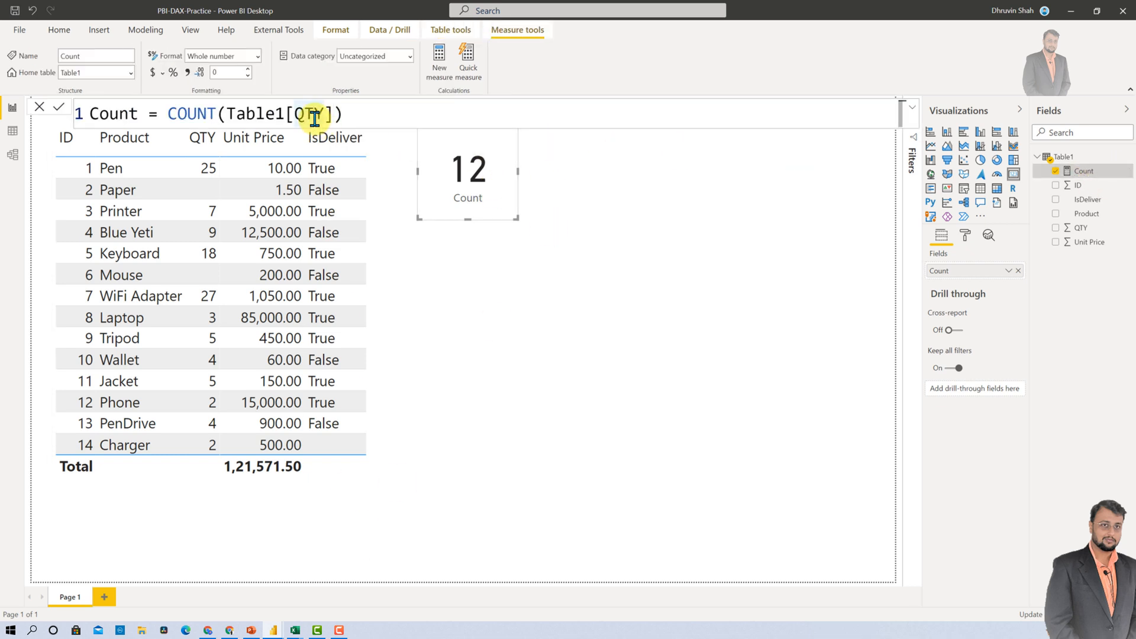
{"action": "double_click", "coordinate": [314, 118]}
{"action": "type", "text": "id"}
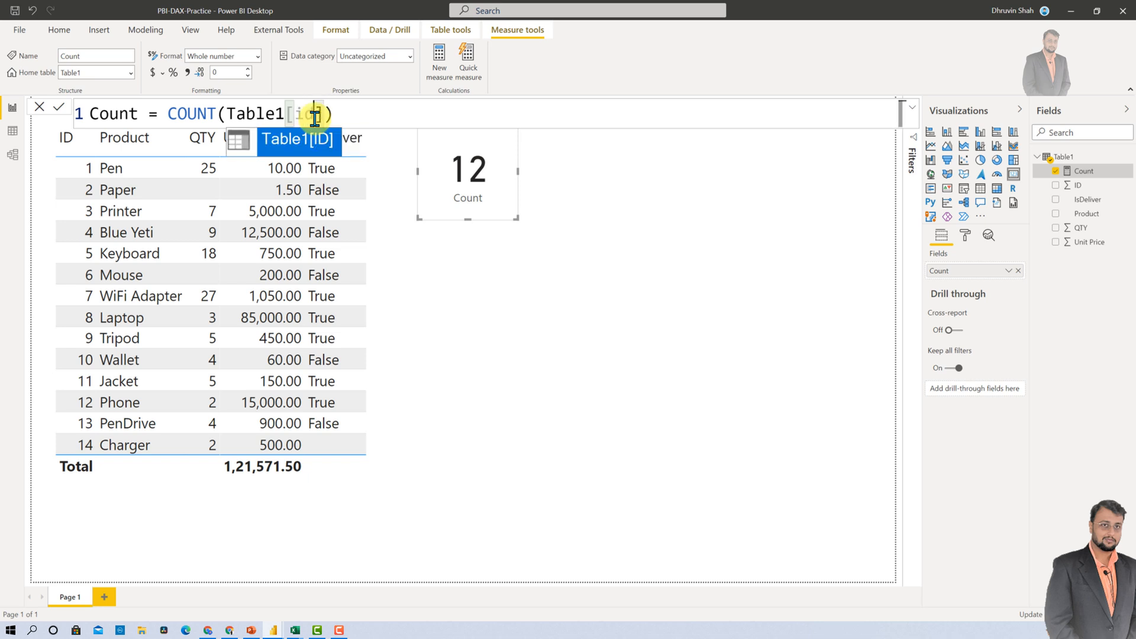
{"action": "key", "text": "BackSpace"}
{"action": "type", "text": "s"}
{"action": "key", "text": "Tab"}
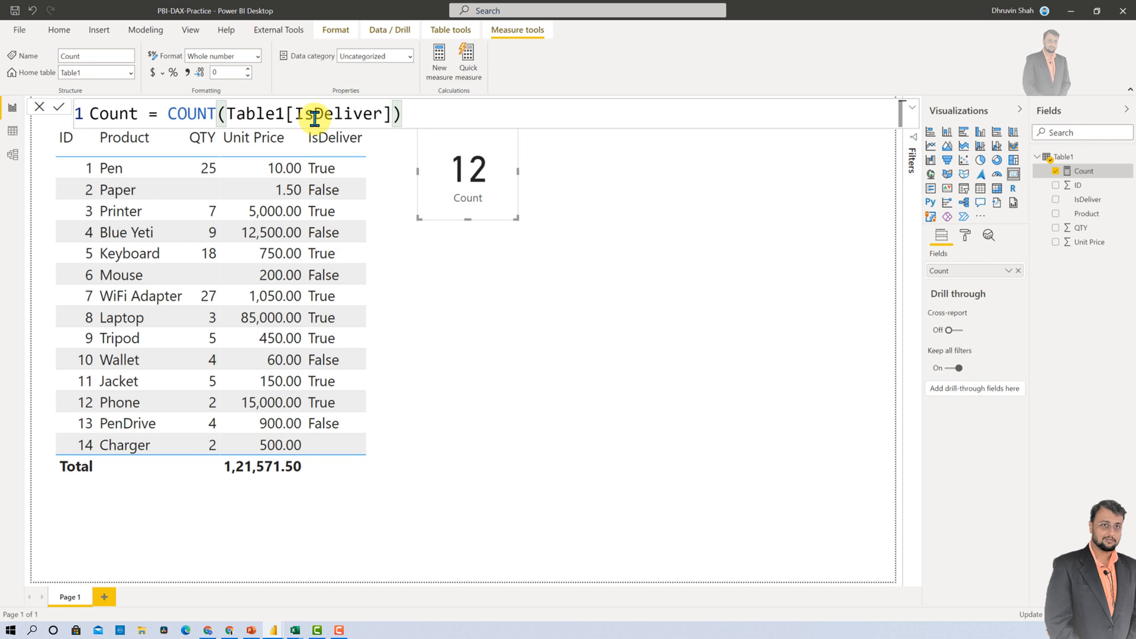
{"action": "key", "text": "Return"}
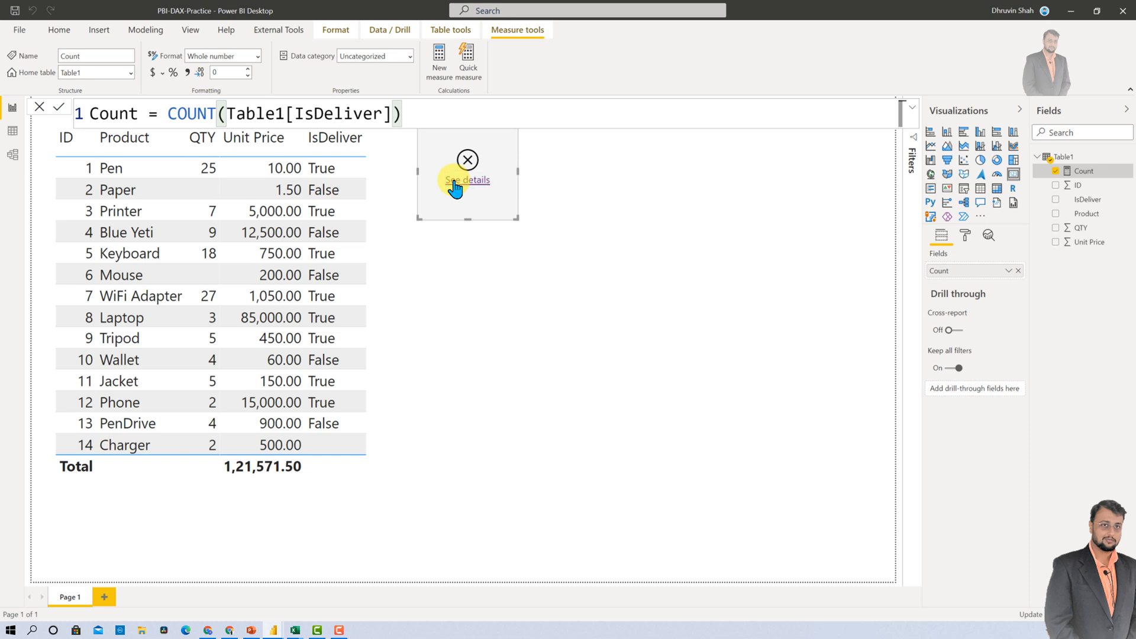
{"action": "left_click", "coordinate": [455, 188]}
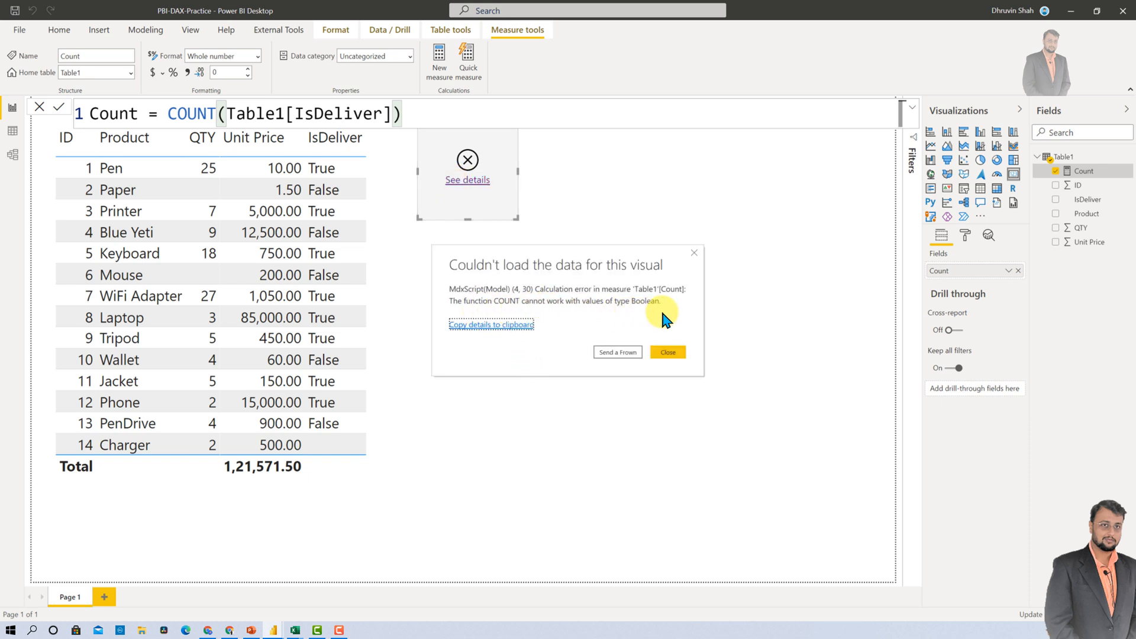
{"action": "left_click", "coordinate": [677, 355]}
Set the Count measure back to COUNT(Table1[QTY]) and commit the formula
{"action": "left_click", "coordinate": [326, 117]}
{"action": "double_click", "coordinate": [327, 117]}
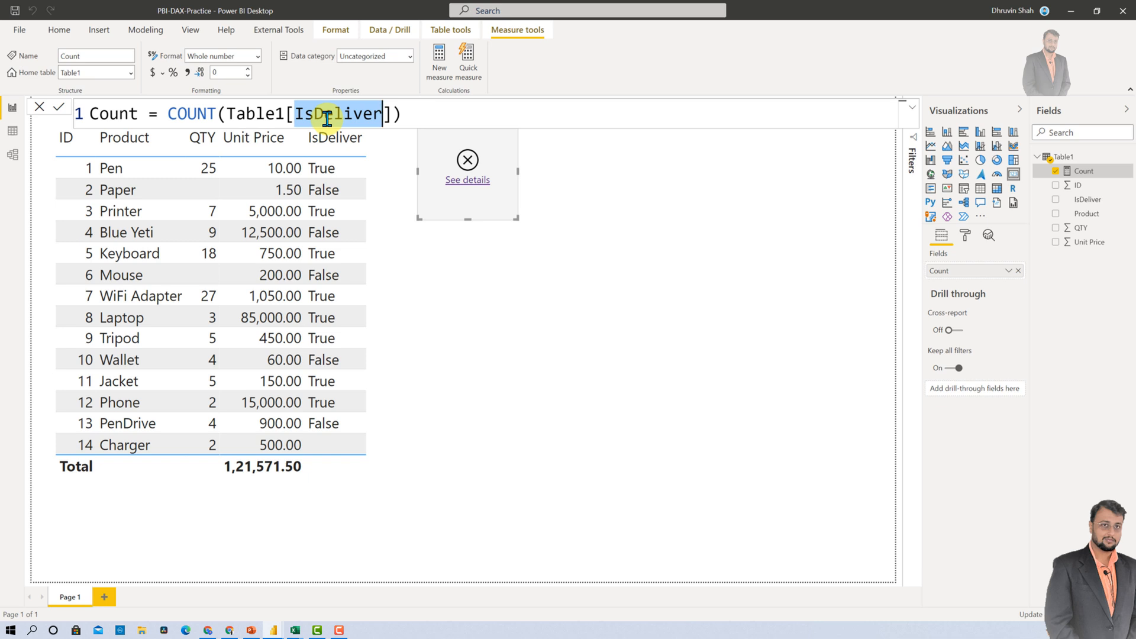
{"action": "type", "text": "qty"}
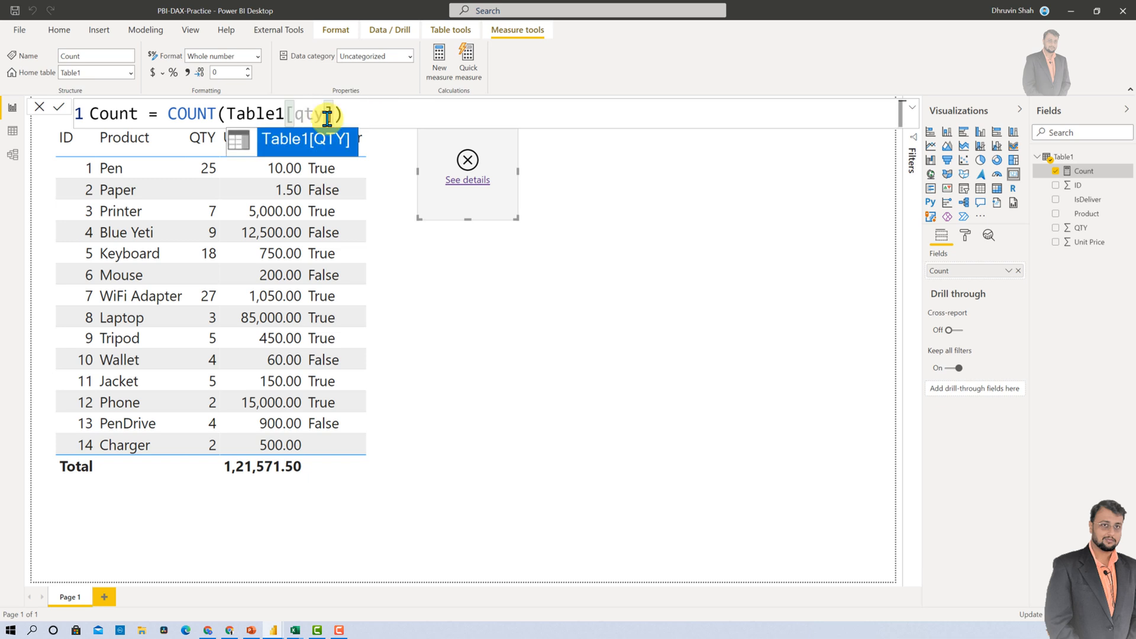
{"action": "left_click", "coordinate": [326, 142]}
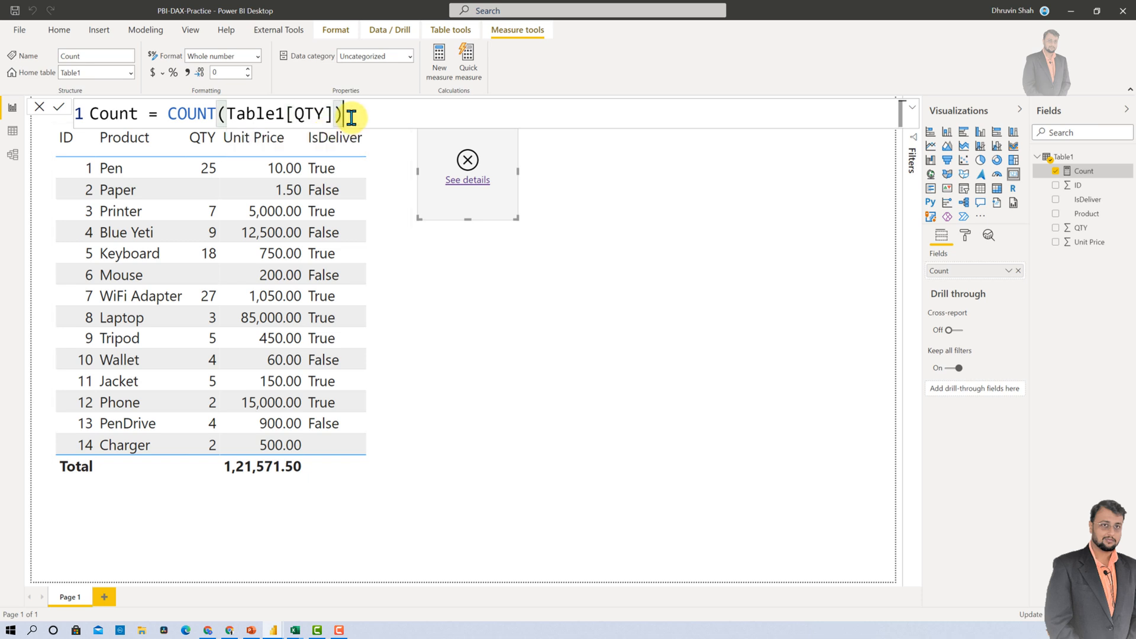
{"action": "key", "text": "Return"}
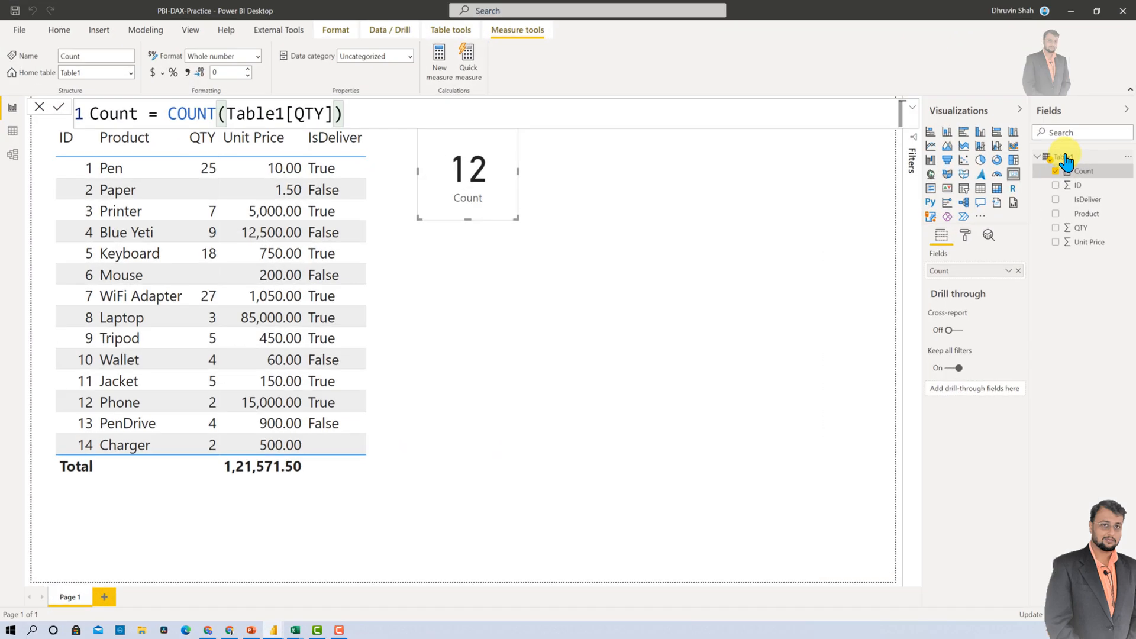
Add another new measure to Table1 and name it CountA
{"action": "right_click", "coordinate": [1065, 158]}
{"action": "key", "text": "Escape"}
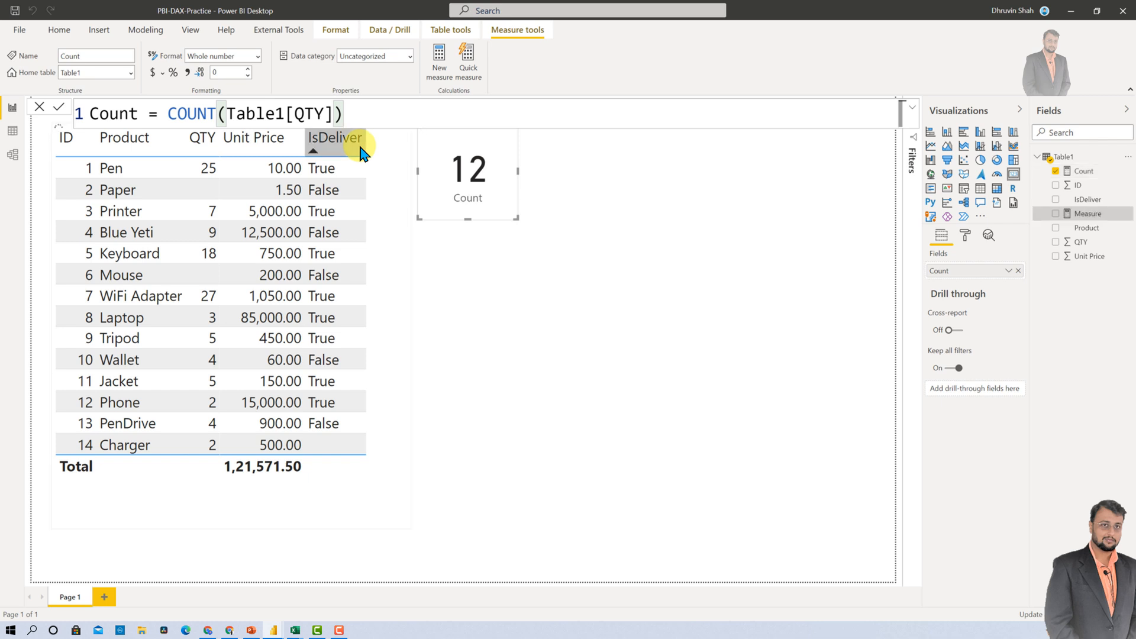
{"action": "double_click", "coordinate": [141, 114]}
{"action": "type", "text": "Count ="}
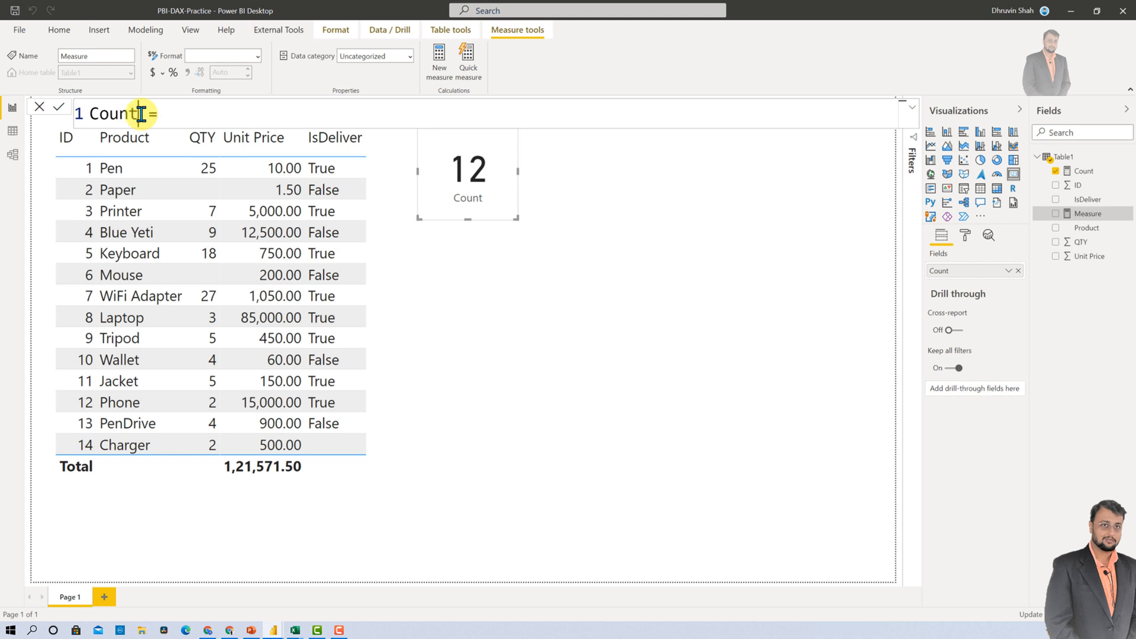
Define the CountA measure as COUNTA(Table1[IsDeliver]) and commit the formula
{"action": "key", "text": "End"}
{"action": "type", "text": "Coun"}
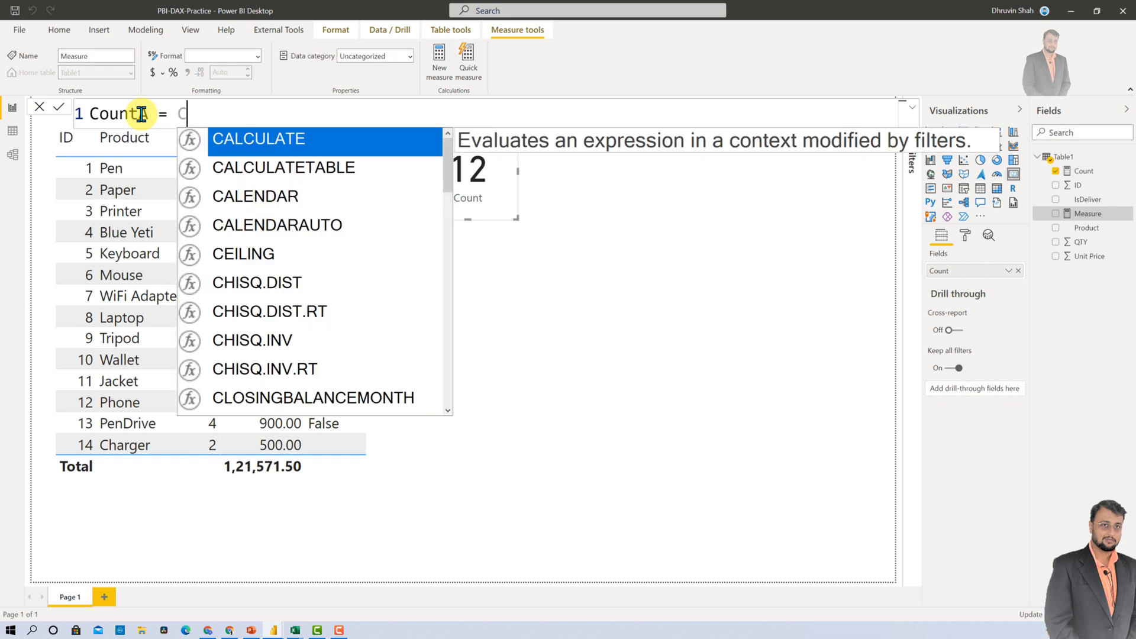
{"action": "key", "text": "Down"}
{"action": "key", "text": "Down"}
{"action": "key", "text": "Tab"}
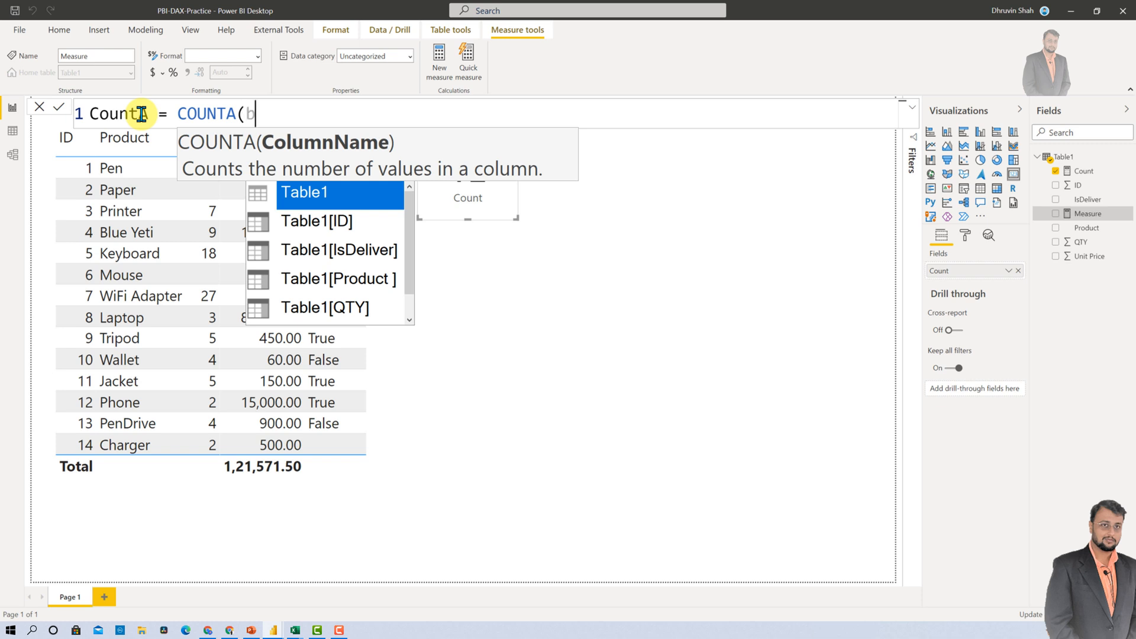
{"action": "type", "text": "is"}
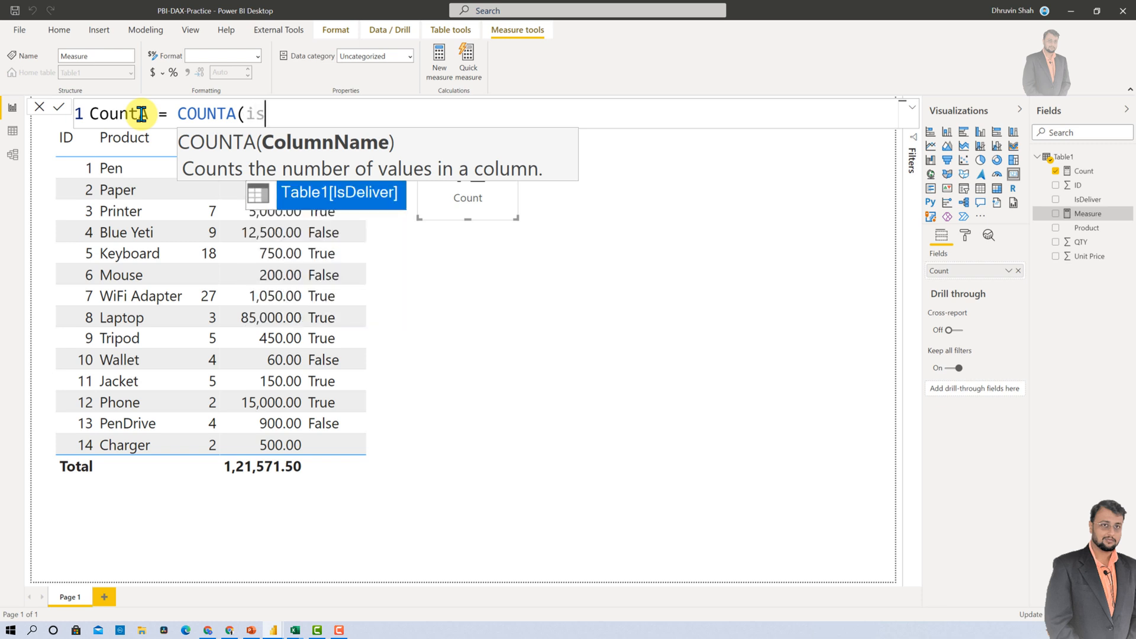
{"action": "key", "text": "Tab"}
{"action": "type", "text": ")"}
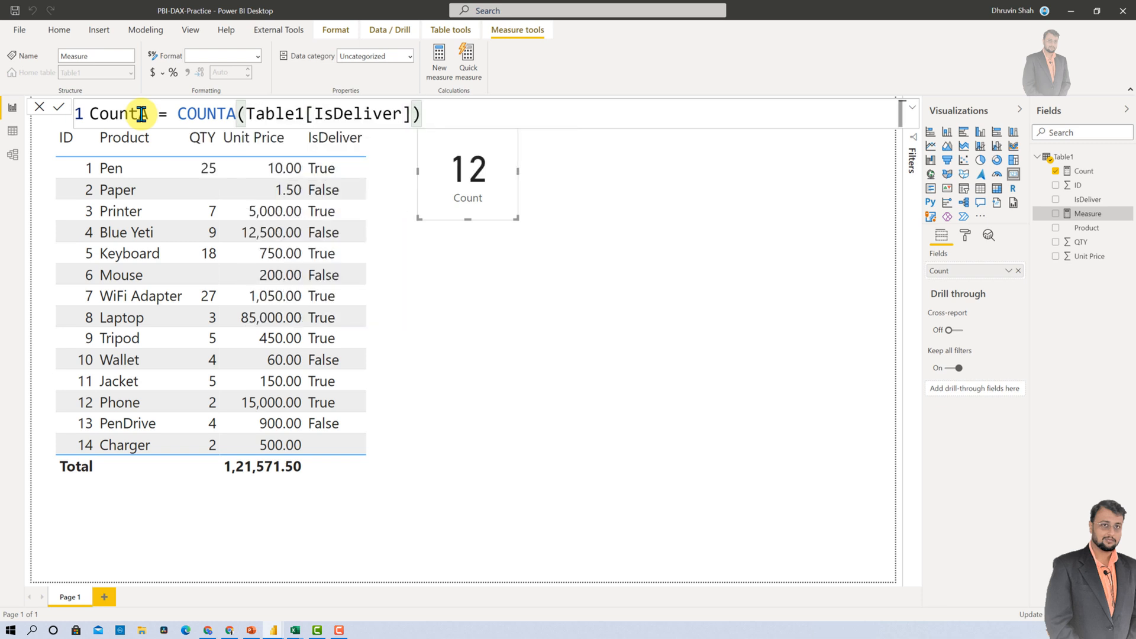
{"action": "left_click", "coordinate": [141, 114]}
{"action": "type", "text": "A"}
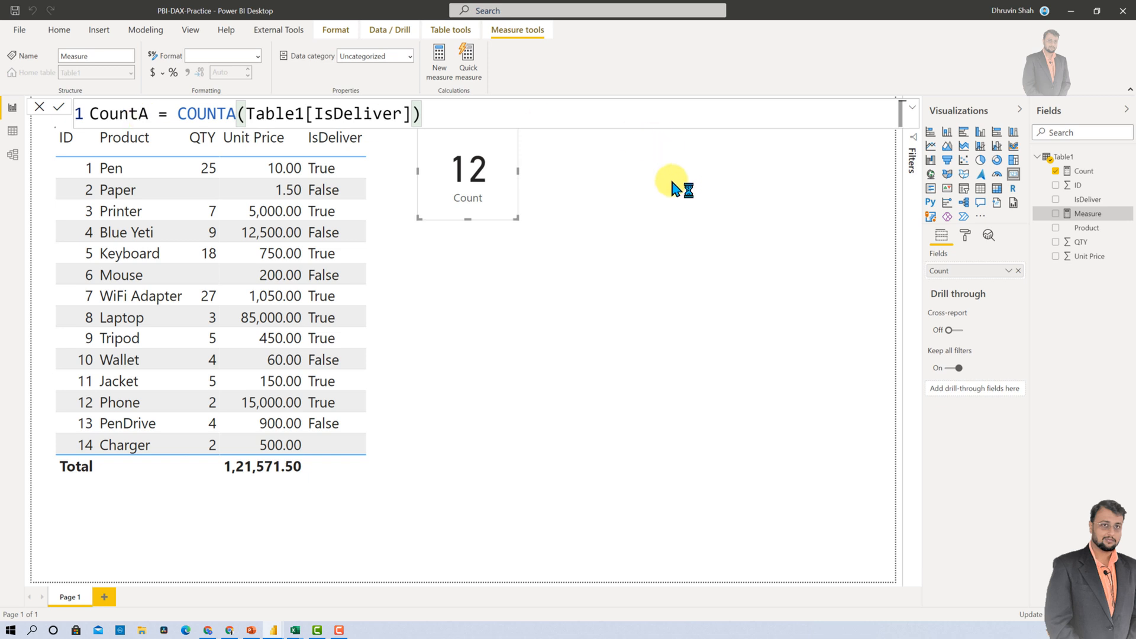
{"action": "key", "text": "Return"}
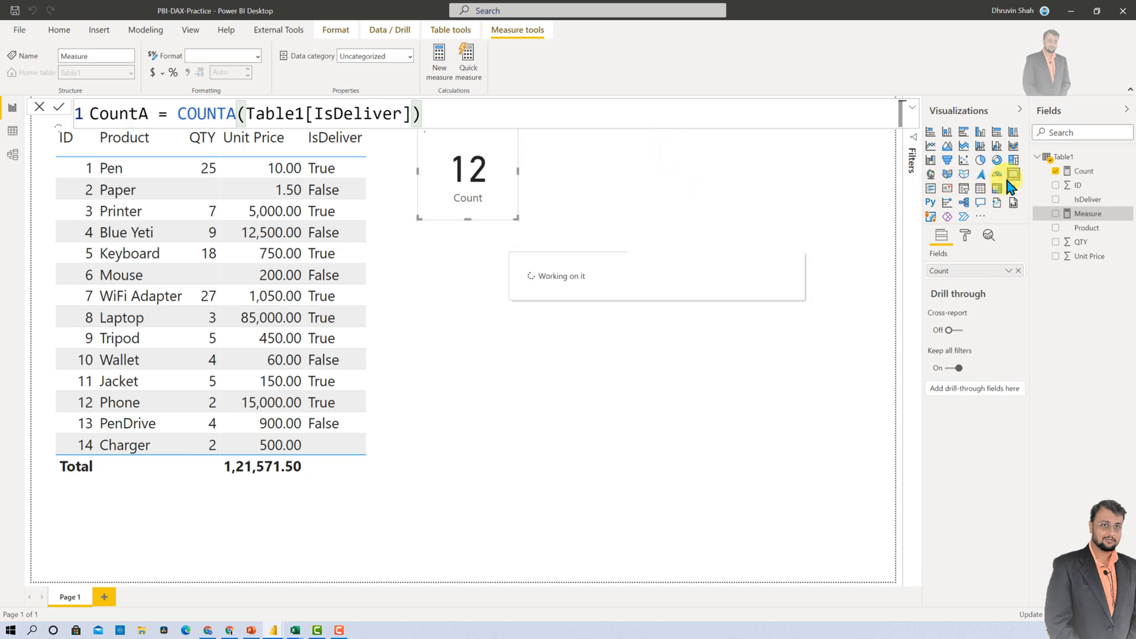
Show the CountA measure in a second small card visual placed beside the Count card
{"action": "left_click", "coordinate": [1014, 178]}
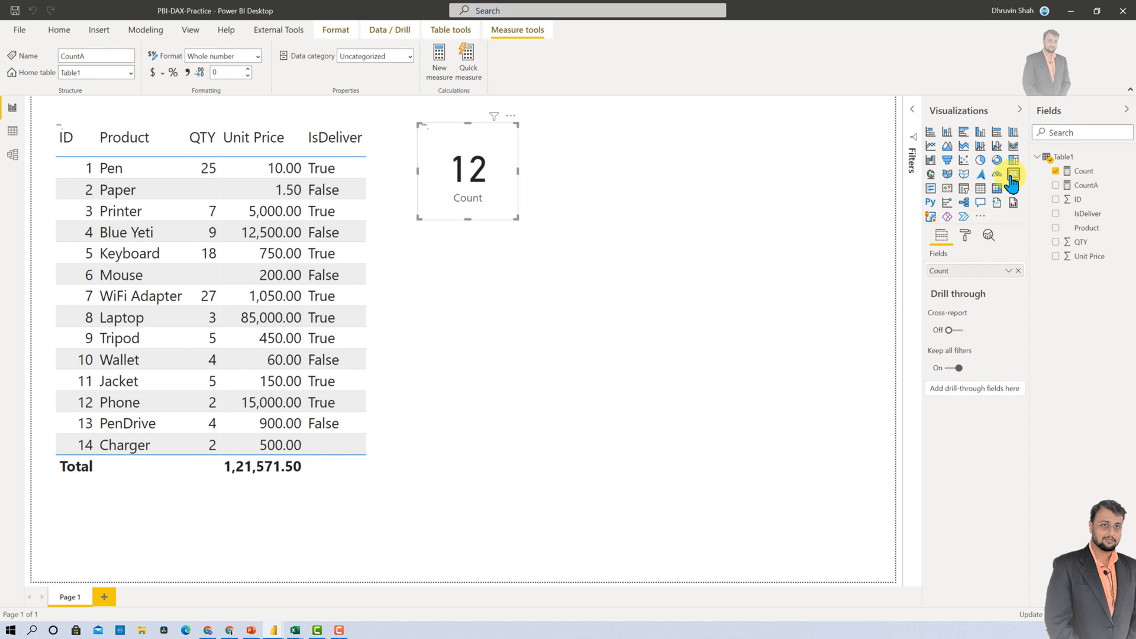
{"action": "left_click_drag", "start_coordinate": [609, 204], "coordinate": [606, 205]}
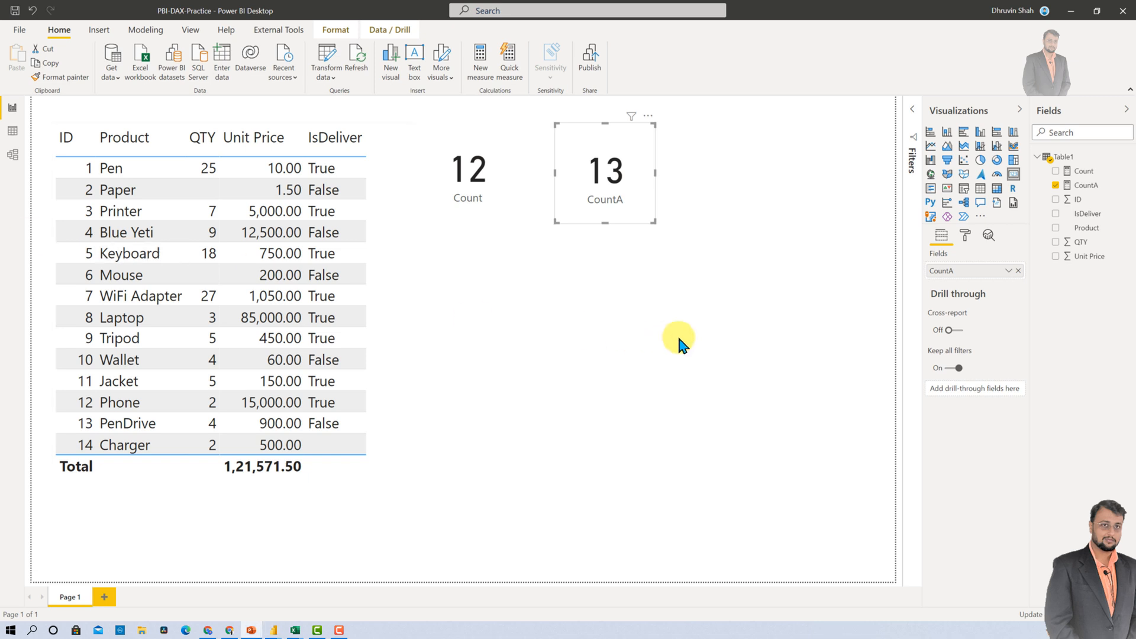
Add a new measure named CountX to Table1 and start its formula with the COUNTX function
{"action": "right_click", "coordinate": [1045, 157]}
{"action": "left_click", "coordinate": [1026, 164]}
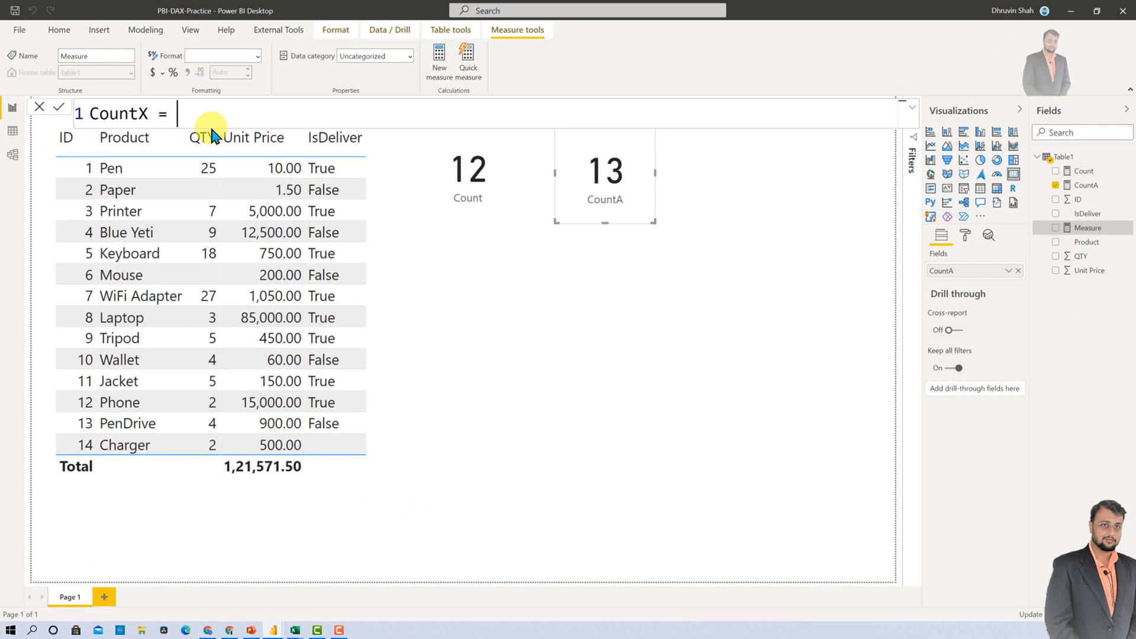
{"action": "type", "text": "Coun"}
{"action": "key", "text": "Down"}
{"action": "key", "text": "Down"}
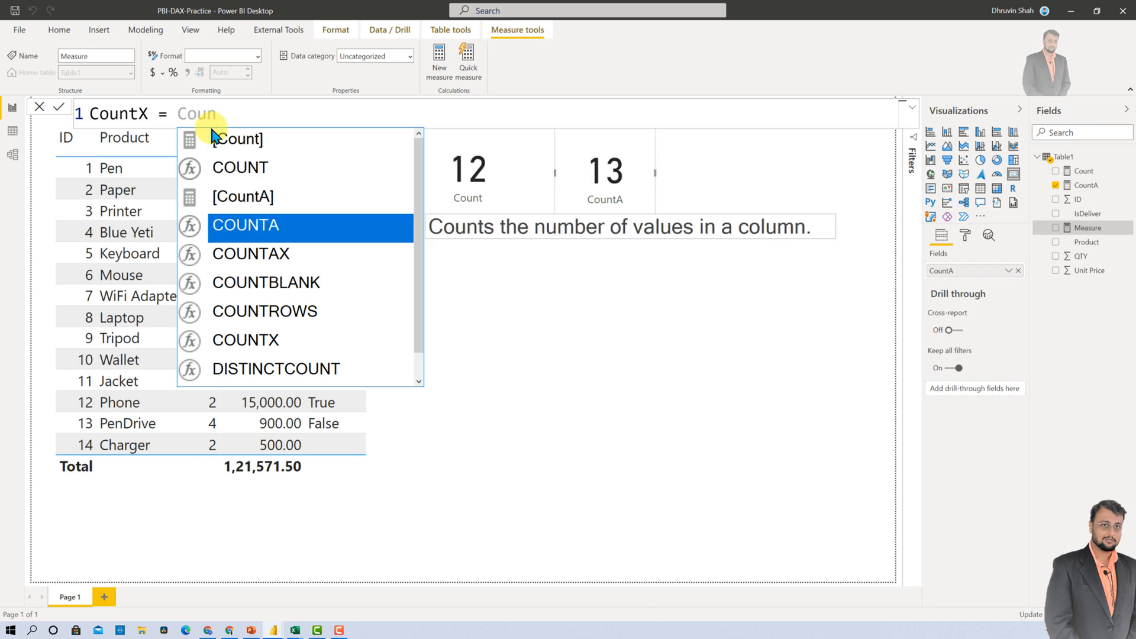
{"action": "key", "text": "Down"}
{"action": "key", "text": "Tab"}
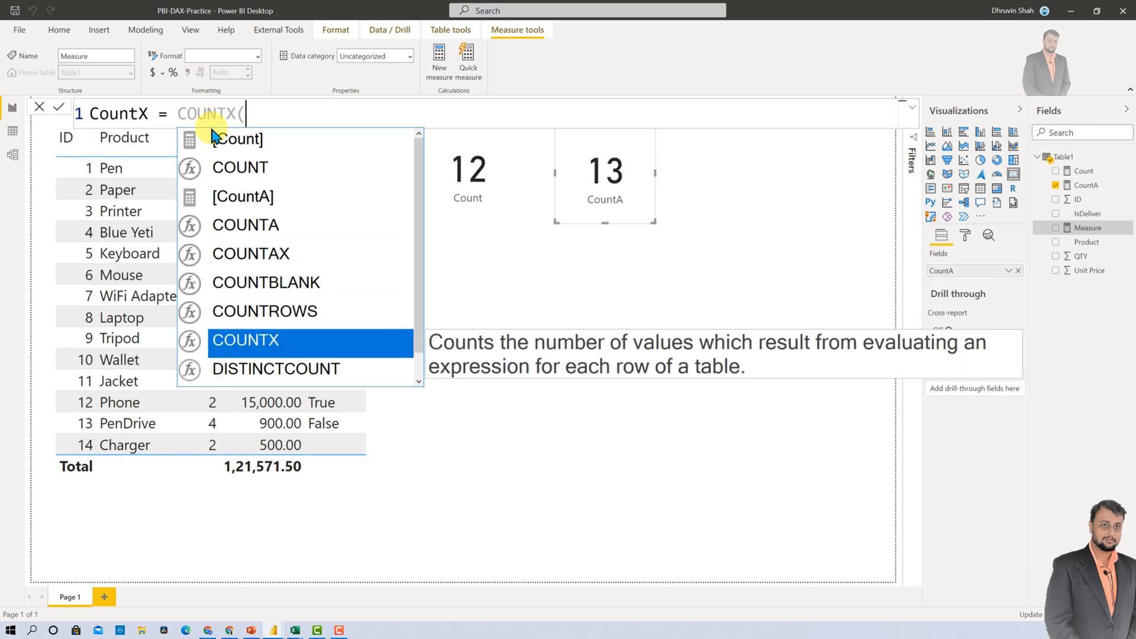
{"action": "type", "text": "("}
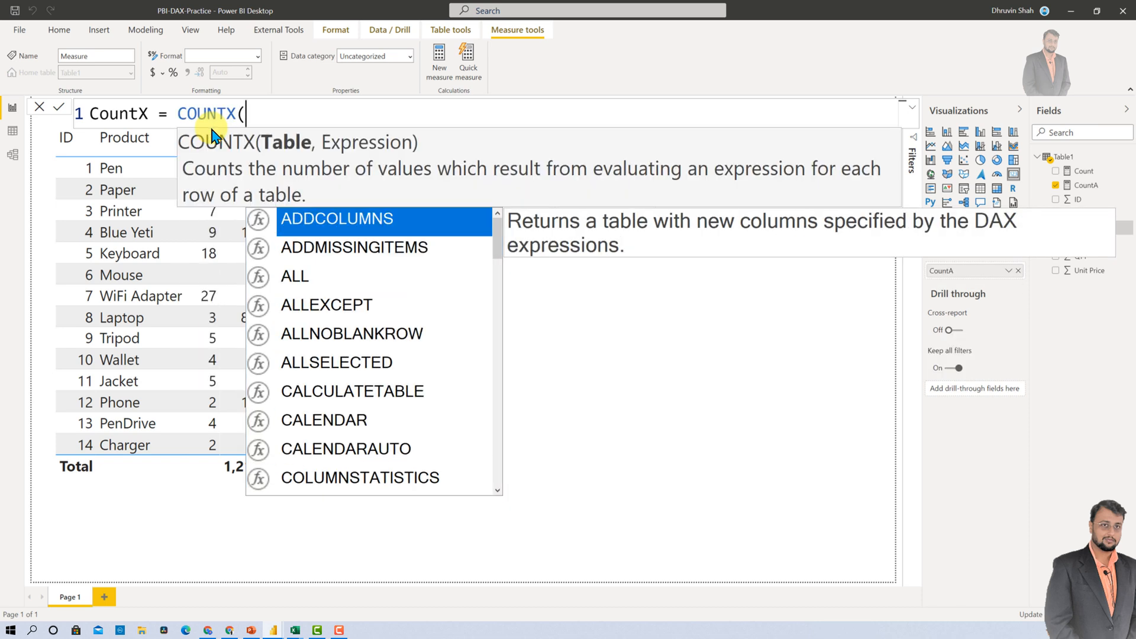
Complete the CountX formula as COUNTX(Table1,Table1[QTY]) and align its card visual with the CountA card
{"action": "type", "text": "tab"}
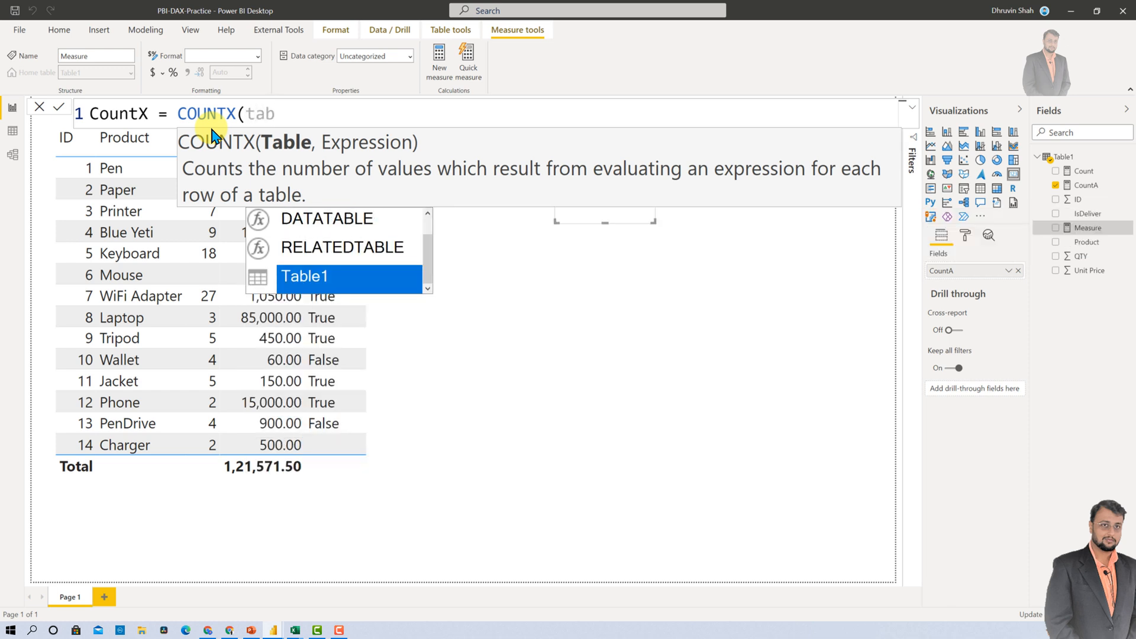
{"action": "key", "text": "Tab"}
{"action": "type", "text": ","}
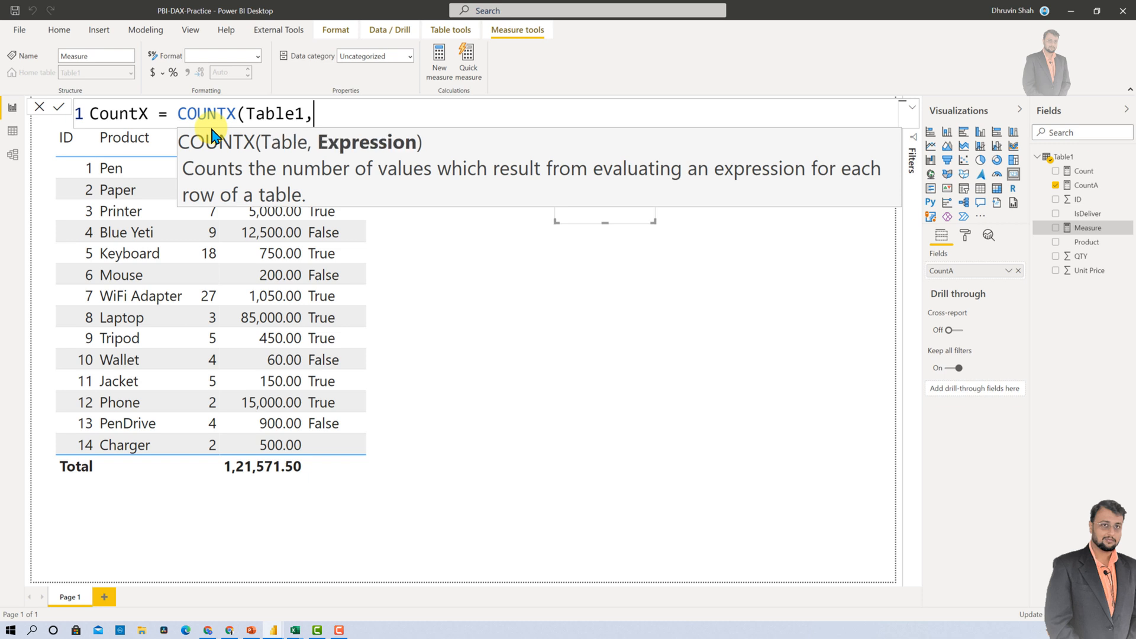
{"action": "type", "text": "Table1[QTY]"}
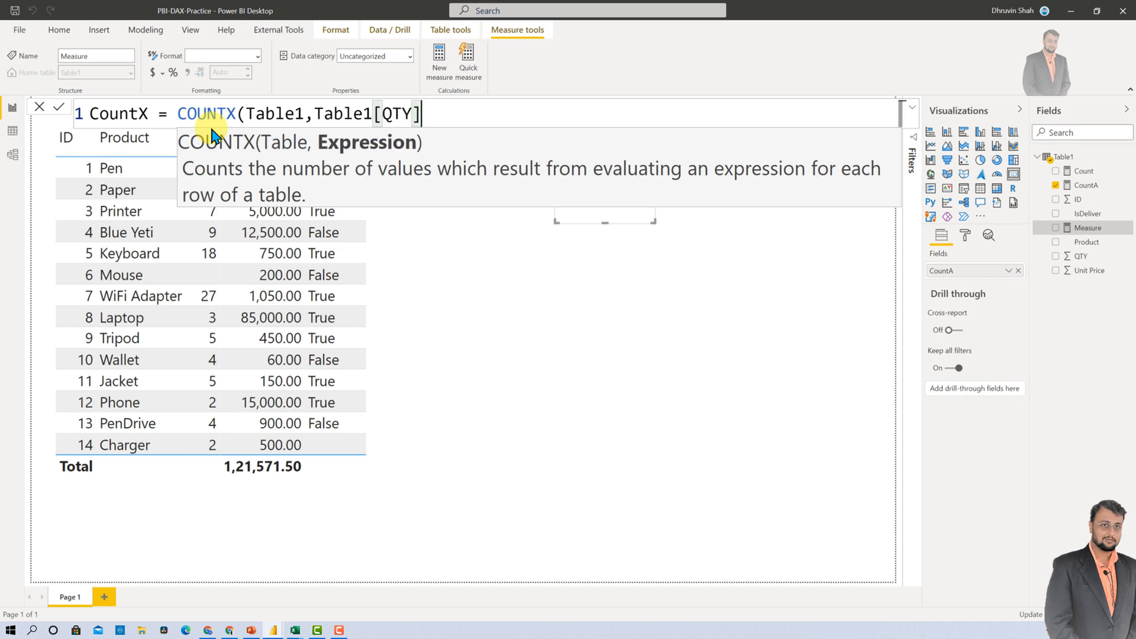
{"action": "type", "text": ")"}
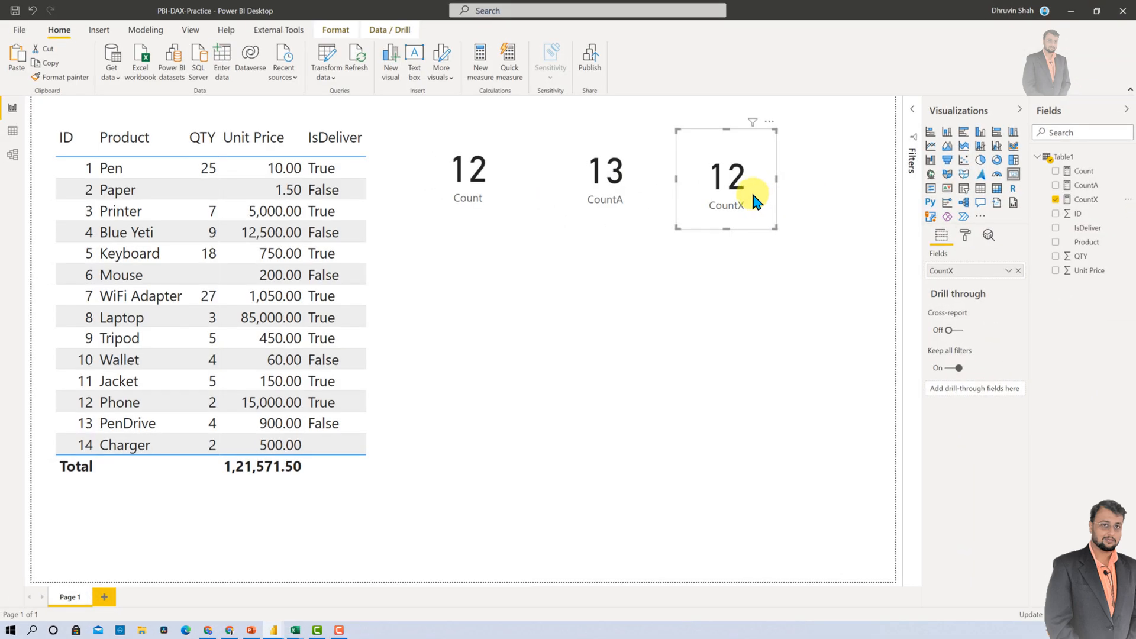
{"action": "left_click_drag", "start_coordinate": [721, 194], "coordinate": [722, 194]}
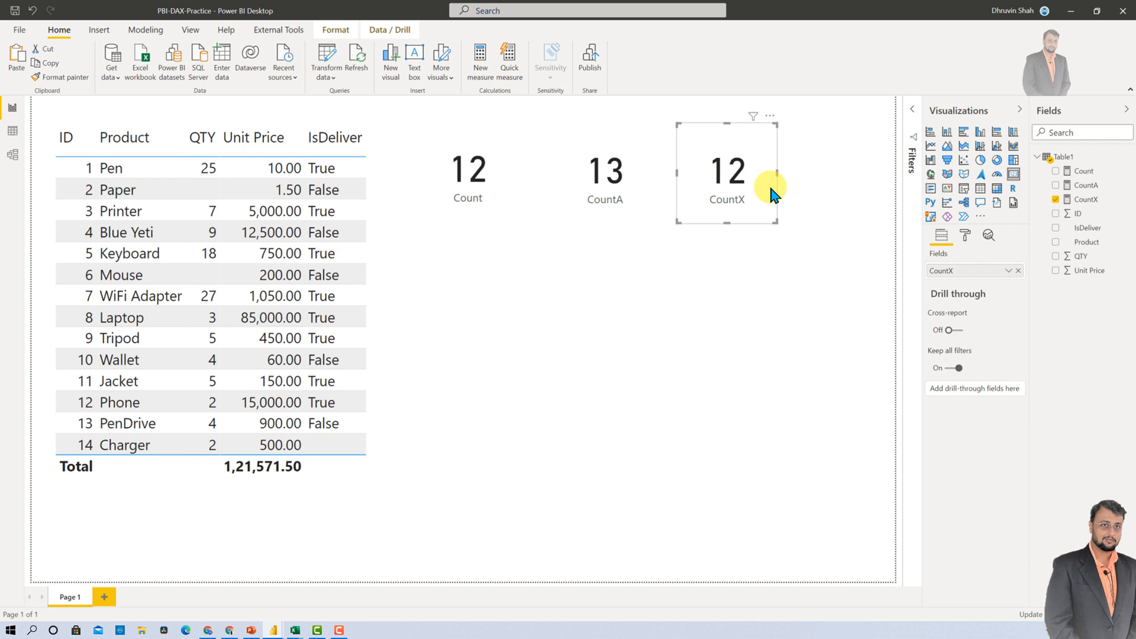
Reopen the CountX measure's formula and insert a Filter function around its Table1 argument
{"action": "left_click", "coordinate": [1092, 201]}
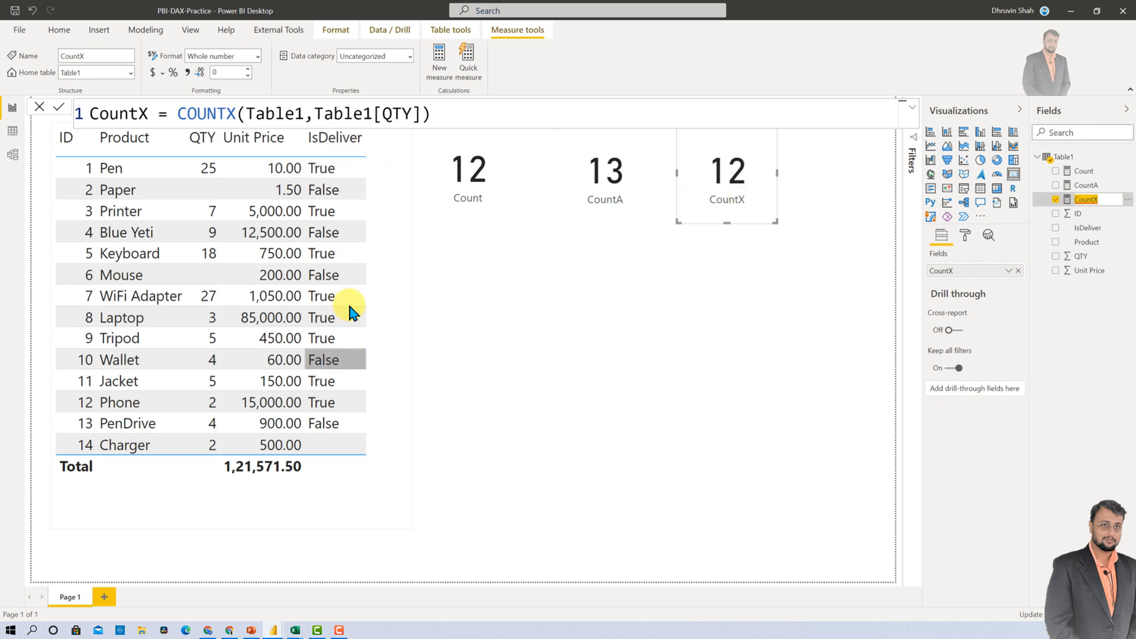
{"action": "left_click", "coordinate": [247, 113]}
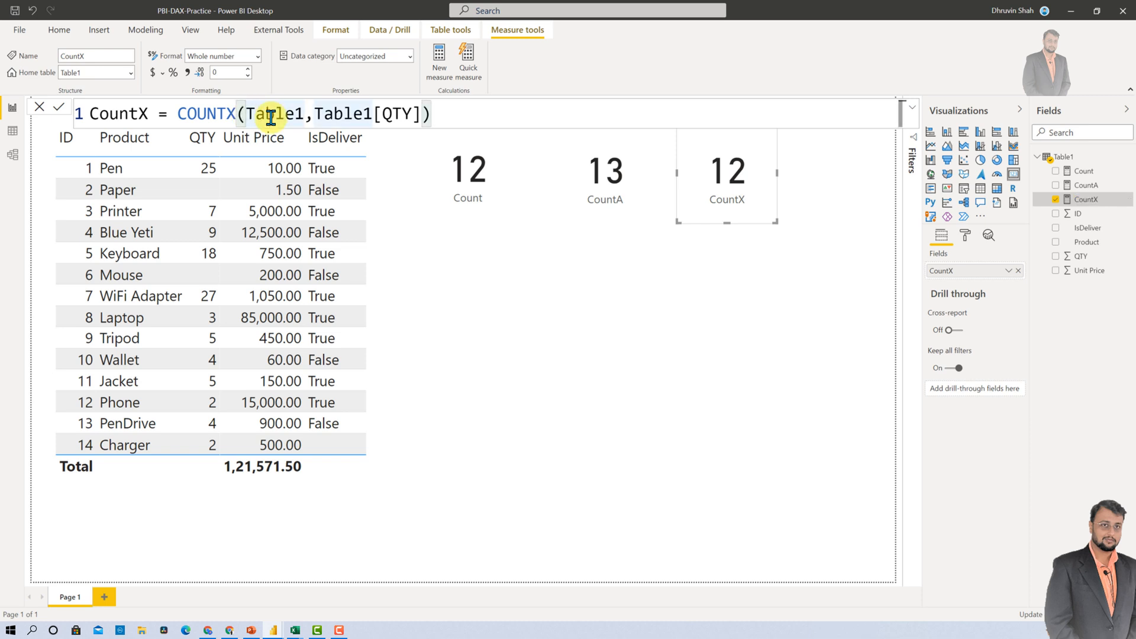
{"action": "type", "text": "Filter"}
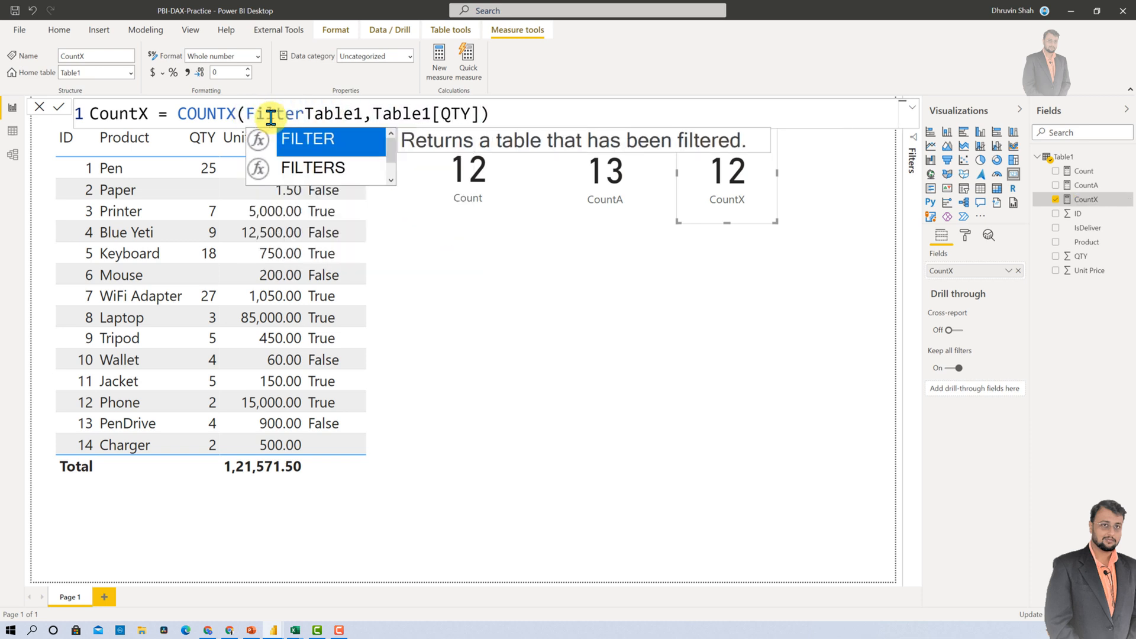
{"action": "type", "text": "("}
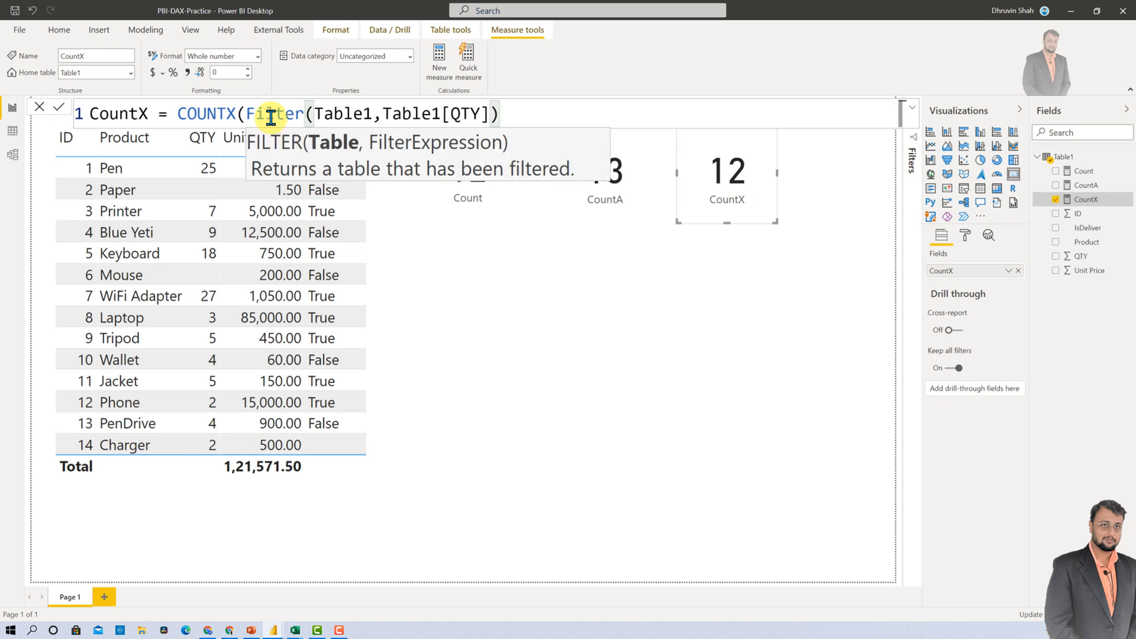
Complete the filter with the condition Table1[IsDeliver]=TRUE(), close its parenthesis before Table1[QTY], and commit the CountX formula
{"action": "left_click", "coordinate": [377, 114]}
{"action": "type", "text": ",Is"}
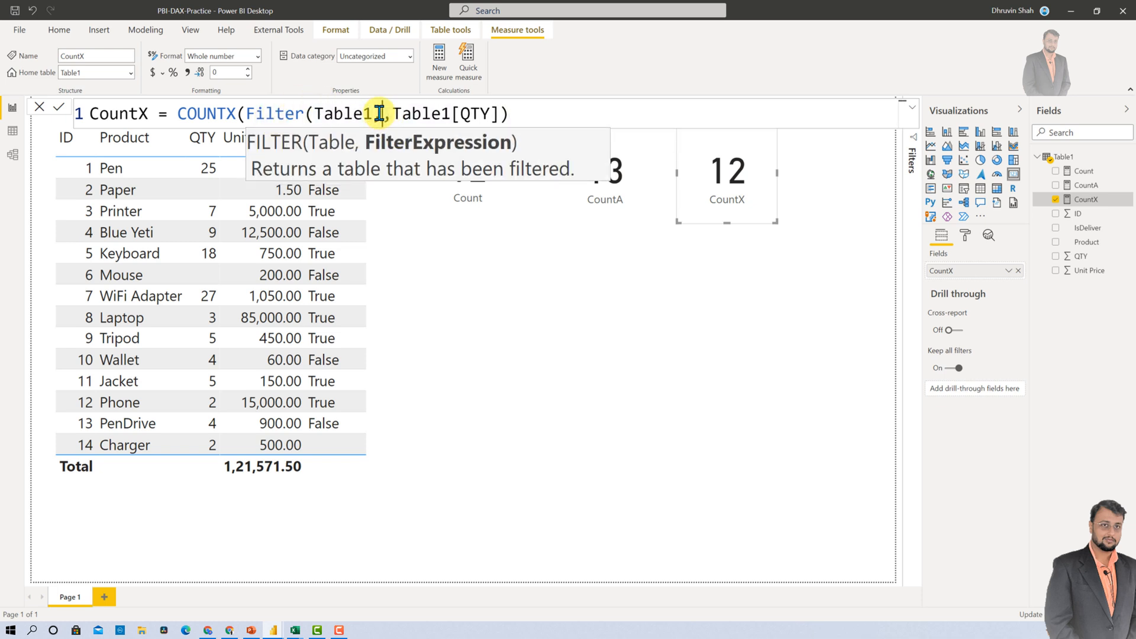
{"action": "type", "text": "del"}
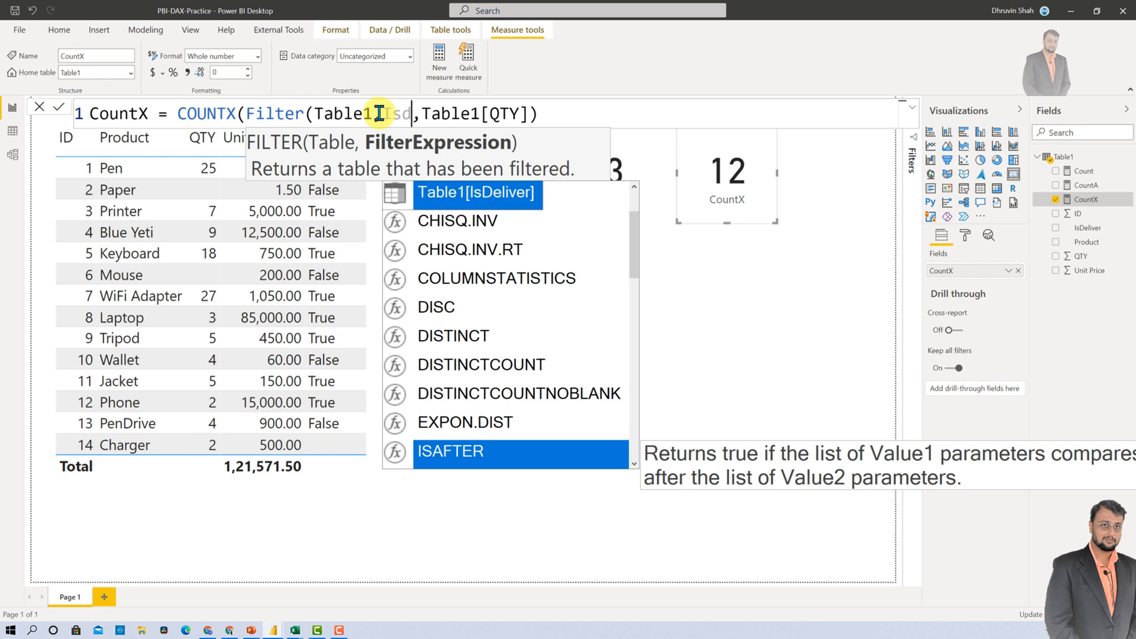
{"action": "key", "text": "Tab"}
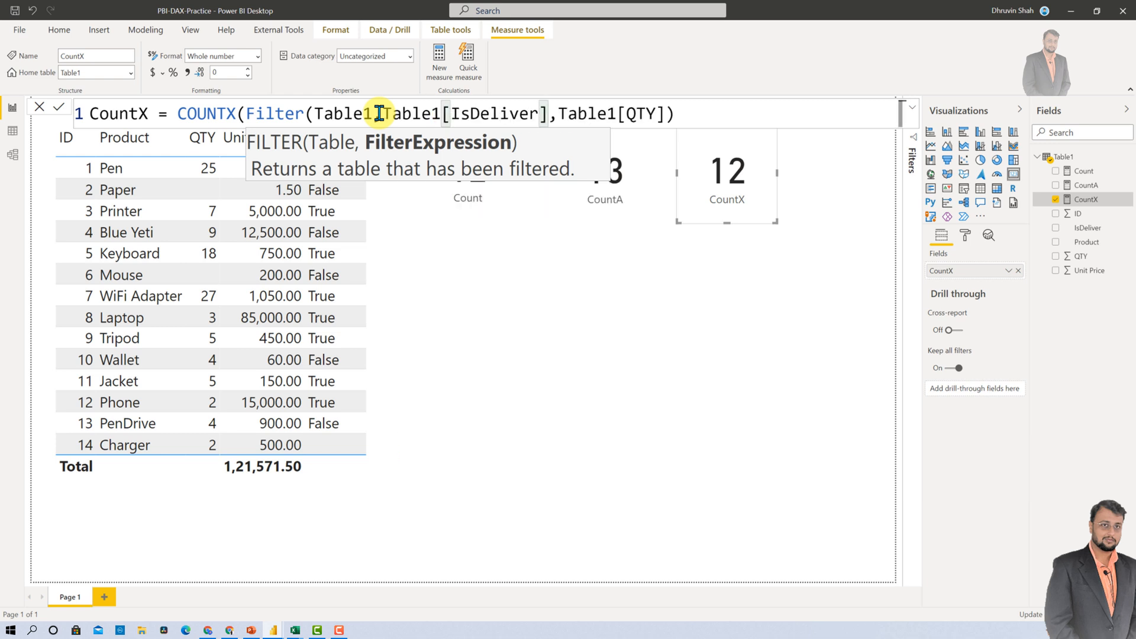
{"action": "type", "text": "=tru"}
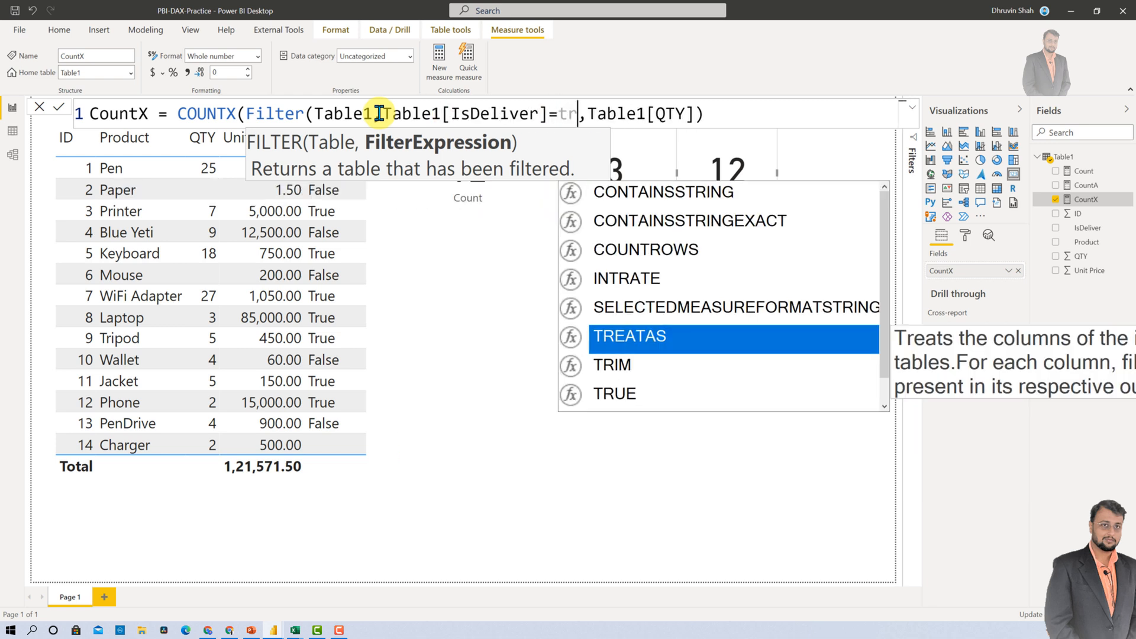
{"action": "key", "text": "Tab"}
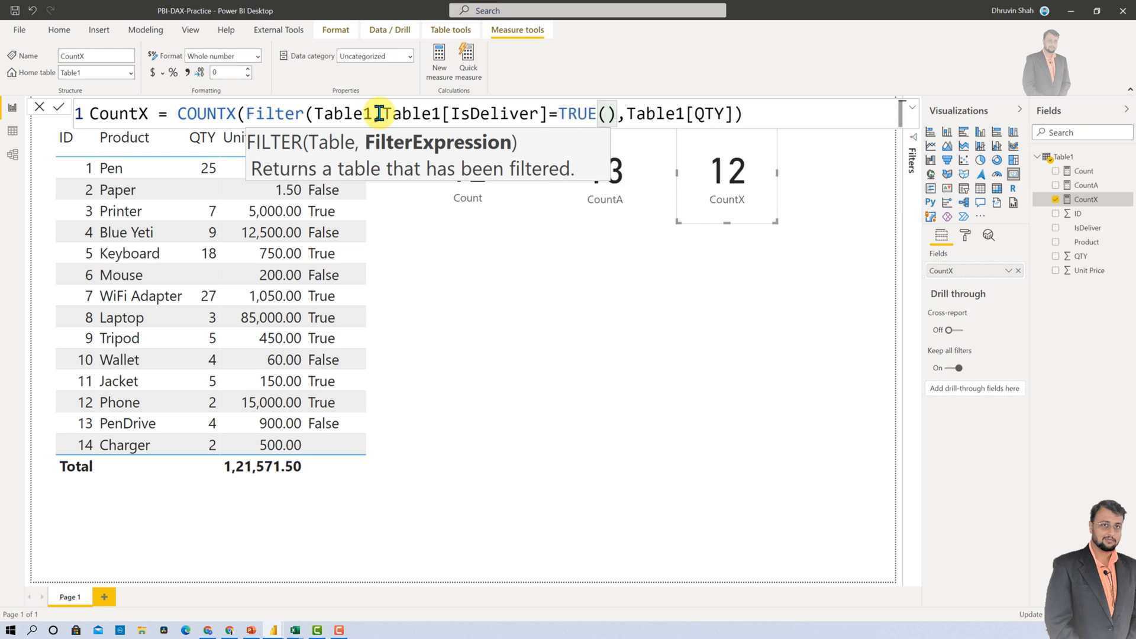
{"action": "type", "text": ")"}
{"action": "left_click", "coordinate": [379, 113]}
{"action": "type", "text": ","}
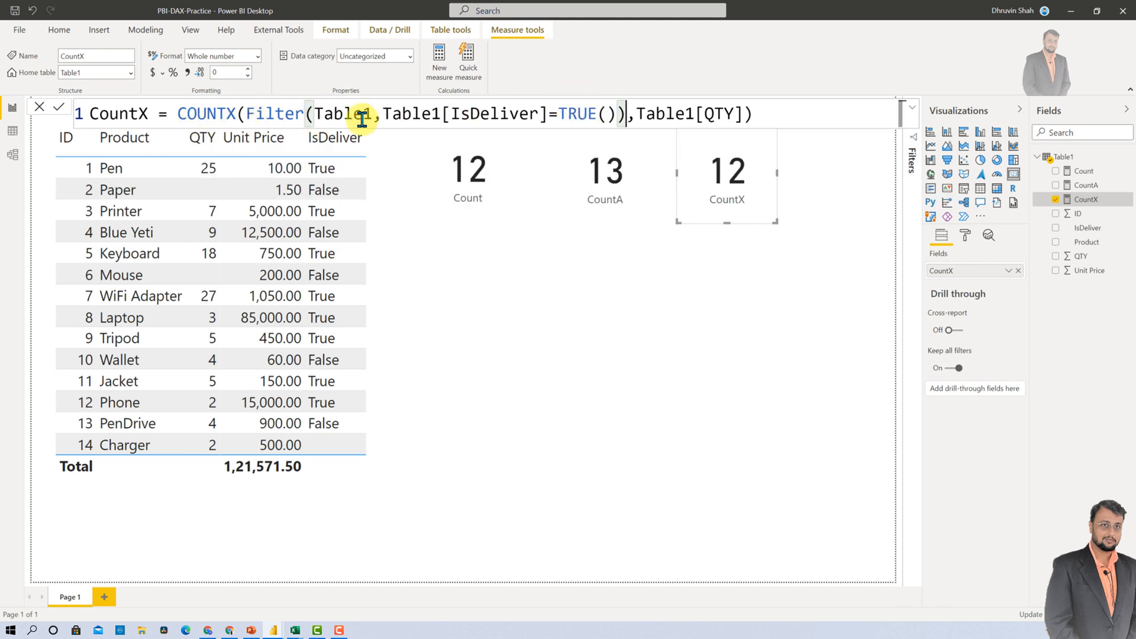
{"action": "left_click", "coordinate": [781, 114]}
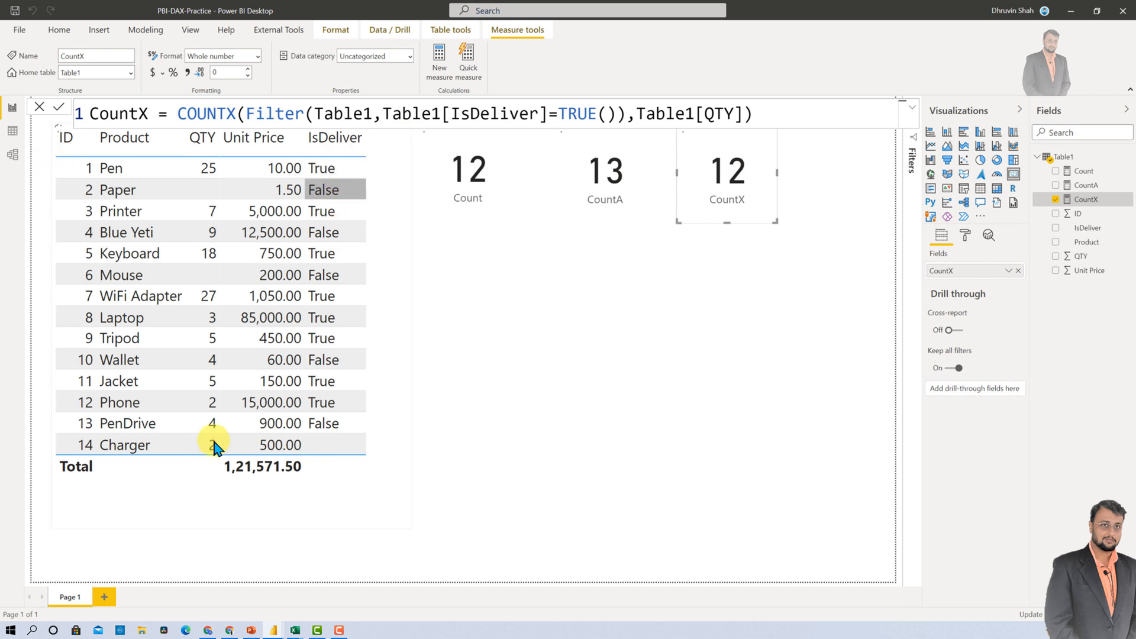
{"action": "key", "text": "Return"}
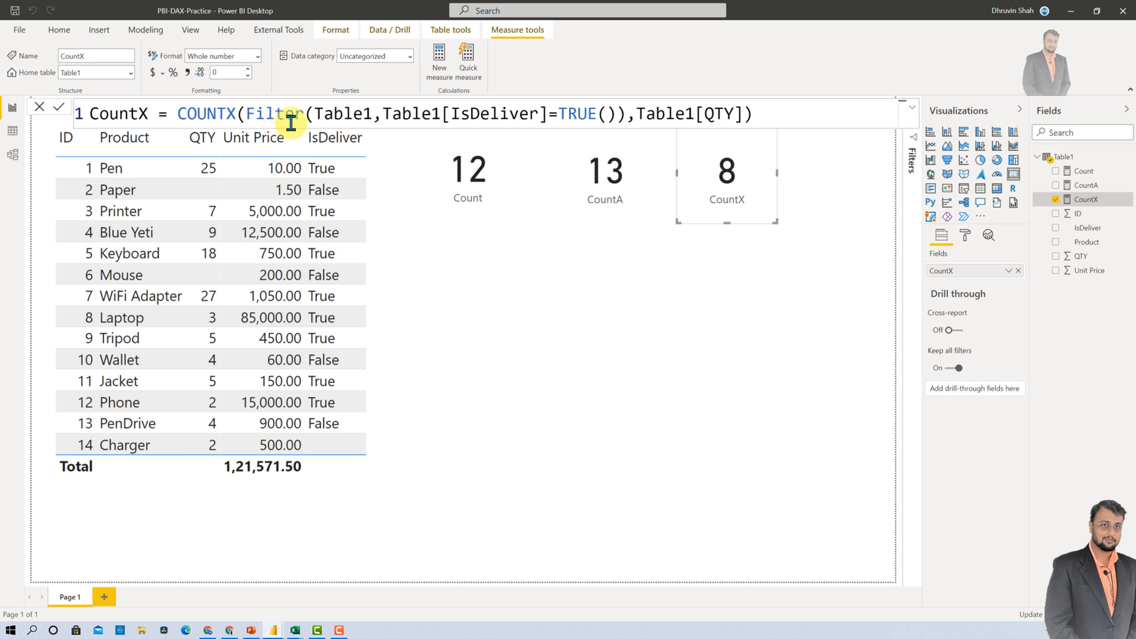
Replace the counted QTY column in the CountX formula with Table1[IsDeliver] and commit it
{"action": "double_click", "coordinate": [716, 114]}
{"action": "type", "text": "i"}
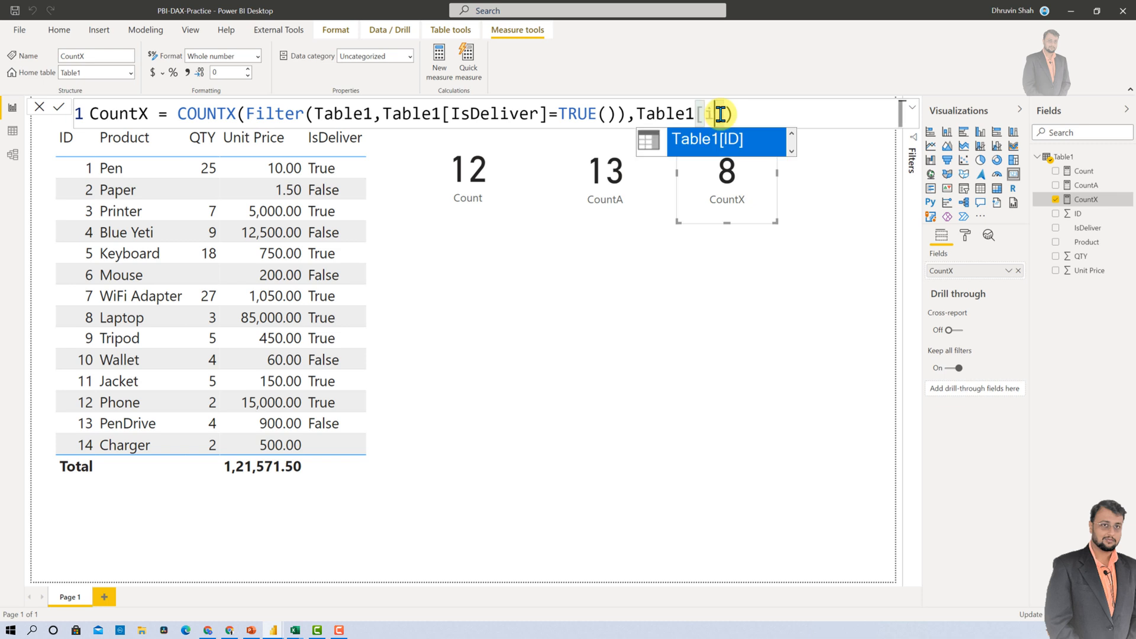
{"action": "type", "text": "s"}
{"action": "key", "text": "Tab"}
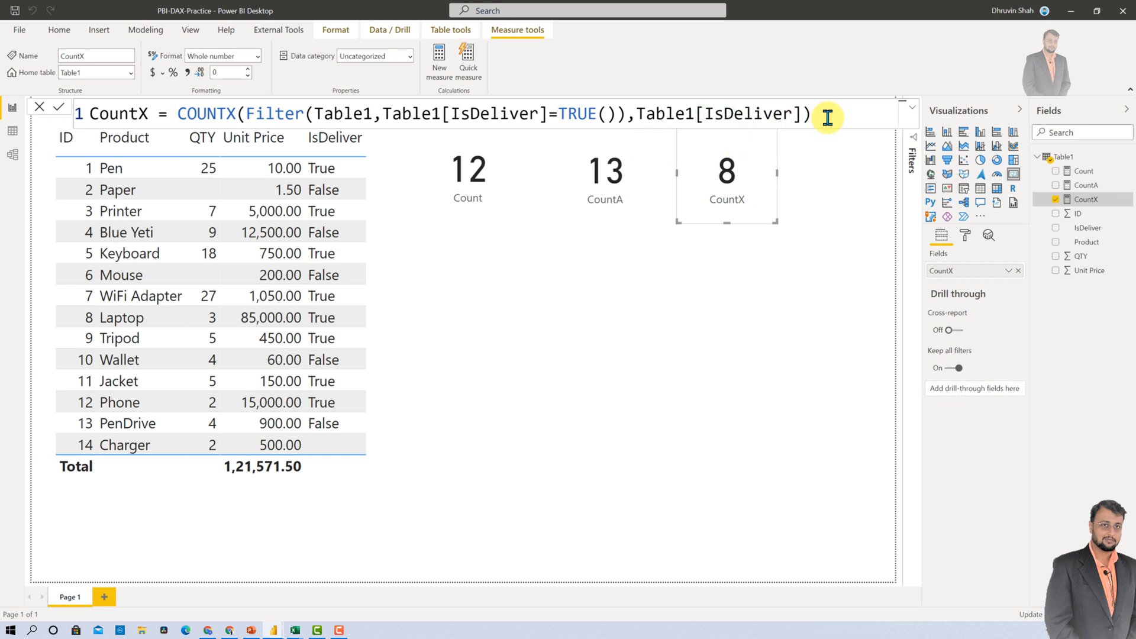
{"action": "key", "text": "Return"}
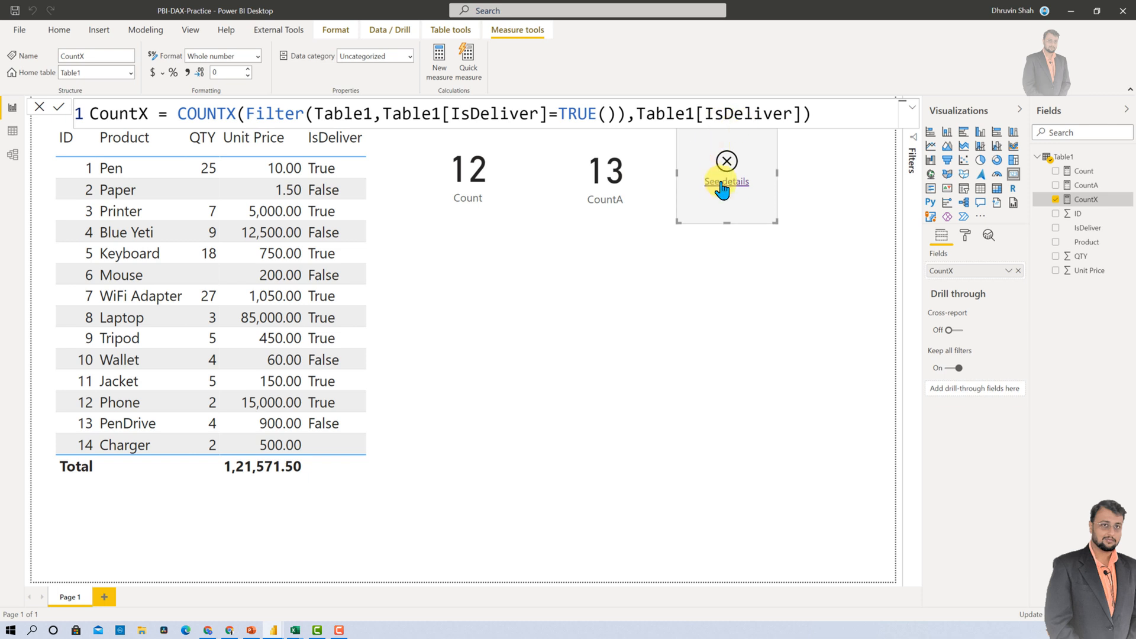
Select the entire CountX formula, including the measure name, for copying
{"action": "double_click", "coordinate": [742, 112]}
{"action": "left_click", "coordinate": [847, 112]}
{"action": "key", "text": "ctrl+a"}
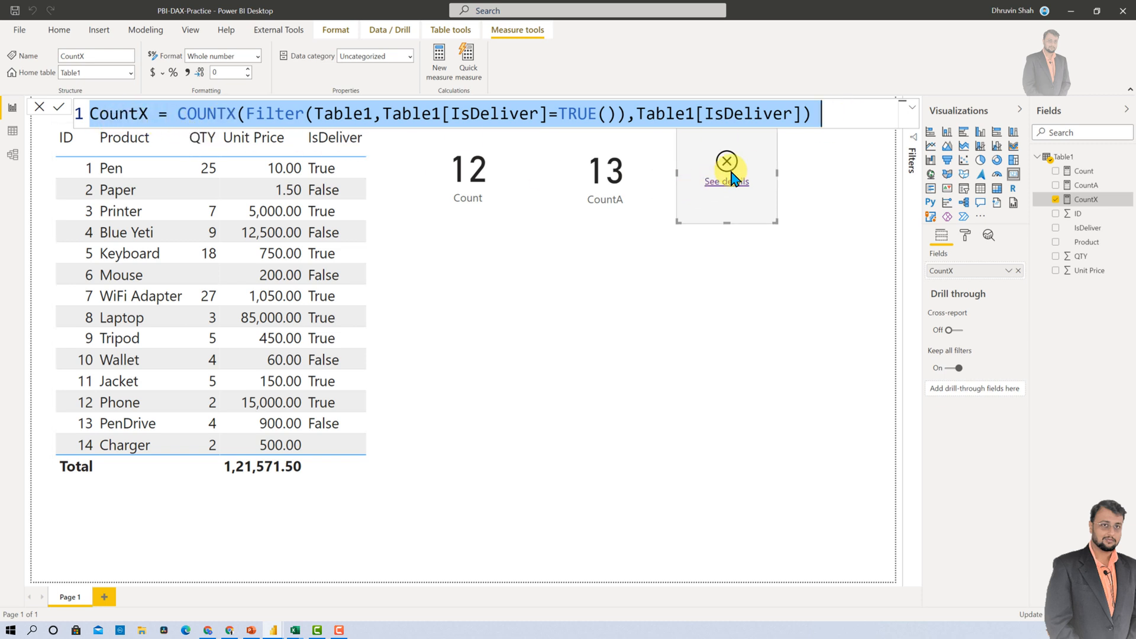
Set the counted column in the CountX formula back to Table1[QTY] and commit it
{"action": "double_click", "coordinate": [752, 111]}
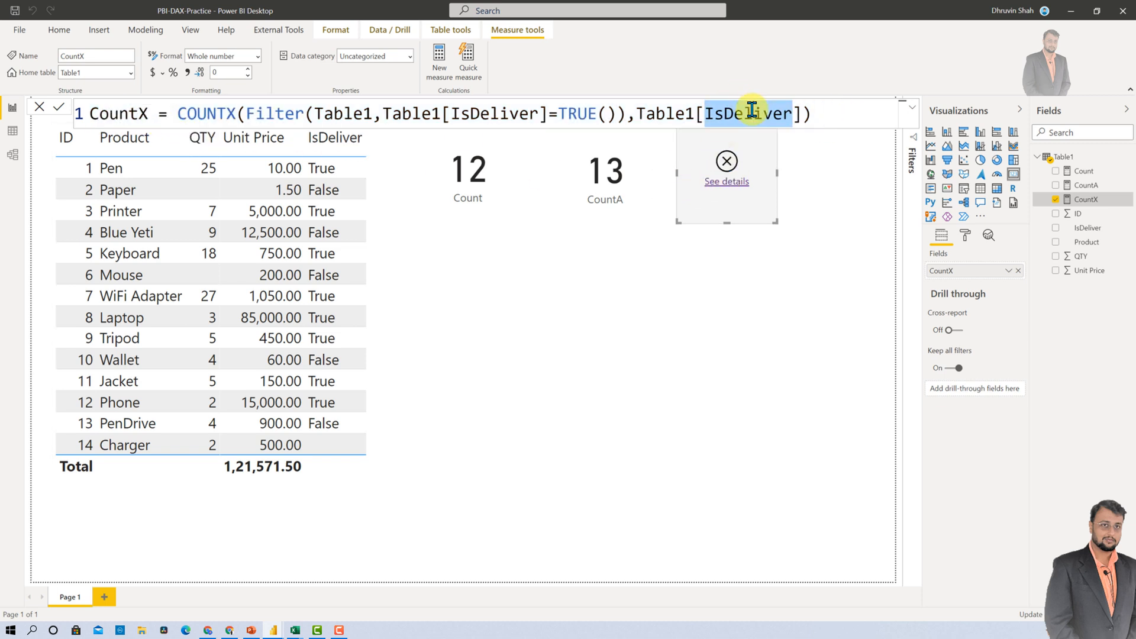
{"action": "type", "text": "qty"}
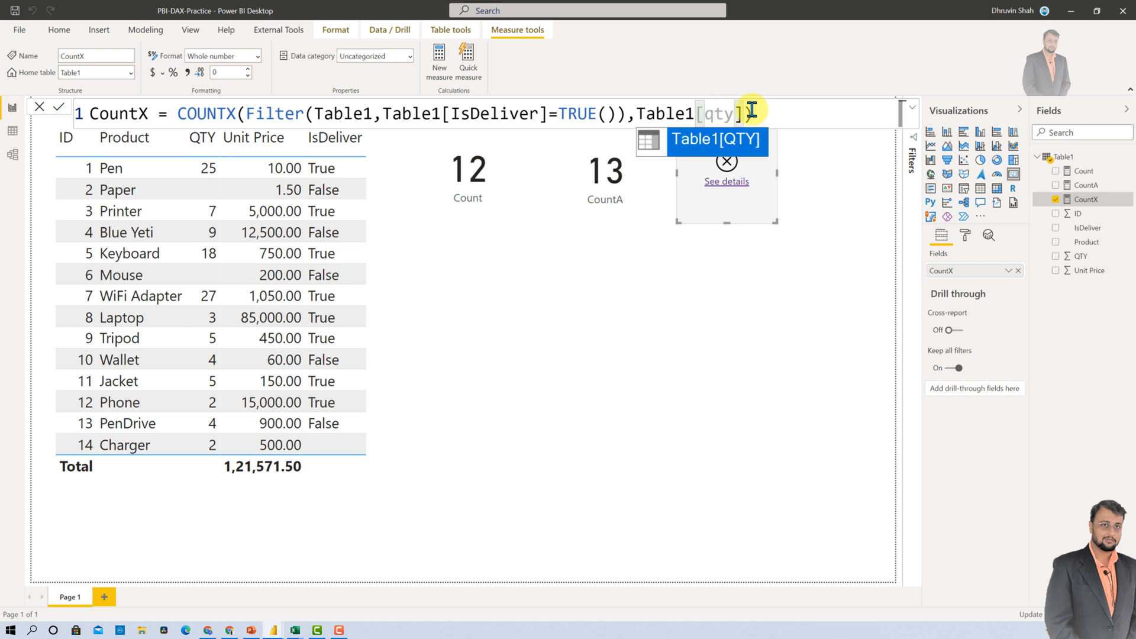
{"action": "left_click", "coordinate": [725, 151]}
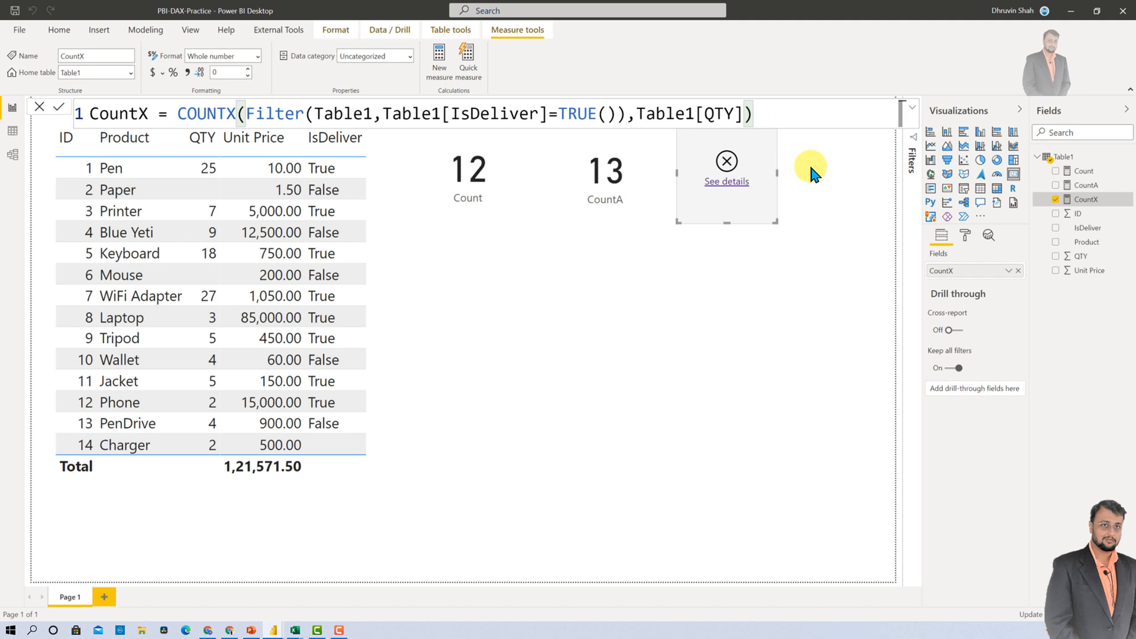
{"action": "key", "text": "Return"}
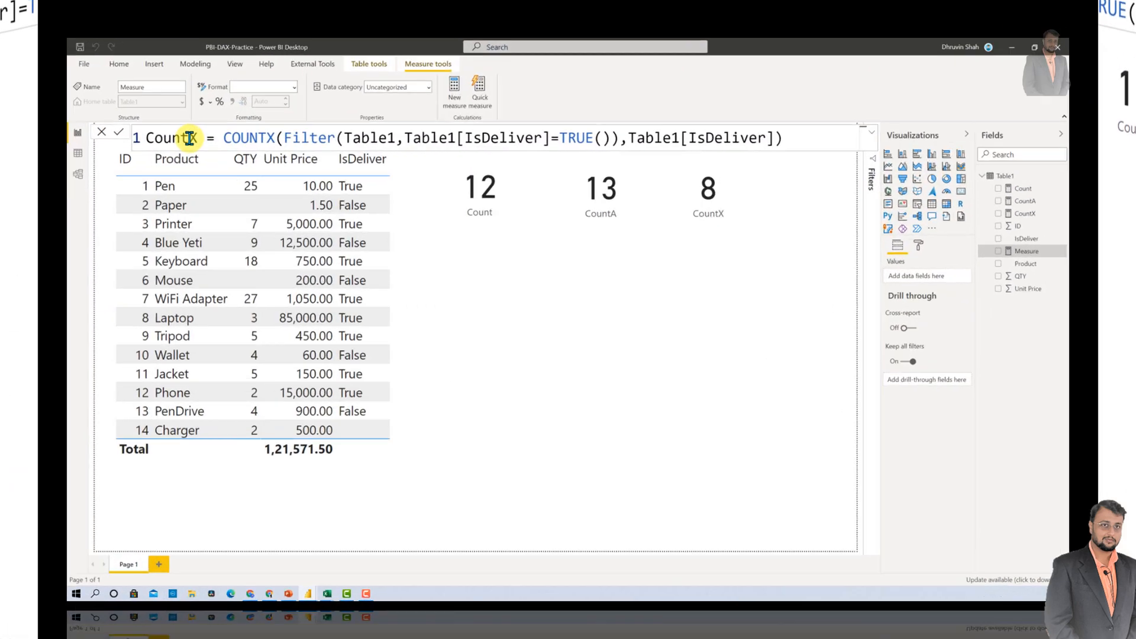
Rename the new measure in the pasted formula to CountAX, change its outer function to COUNTAX, and commit it
{"action": "left_click", "coordinate": [189, 138]}
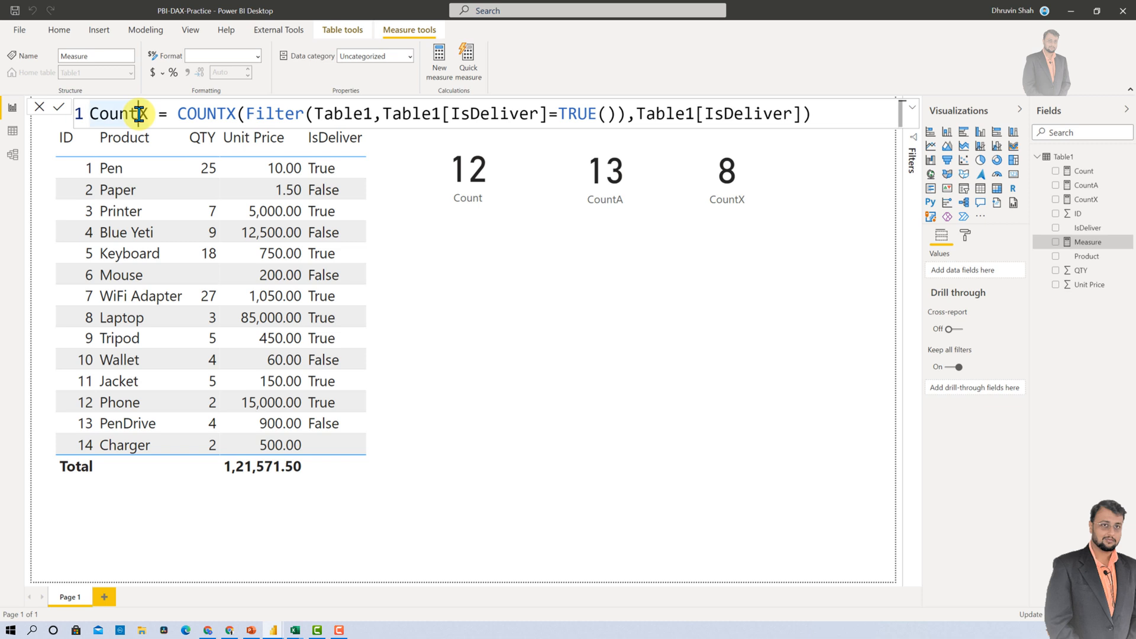
{"action": "type", "text": "A"}
{"action": "left_click", "coordinate": [236, 113]}
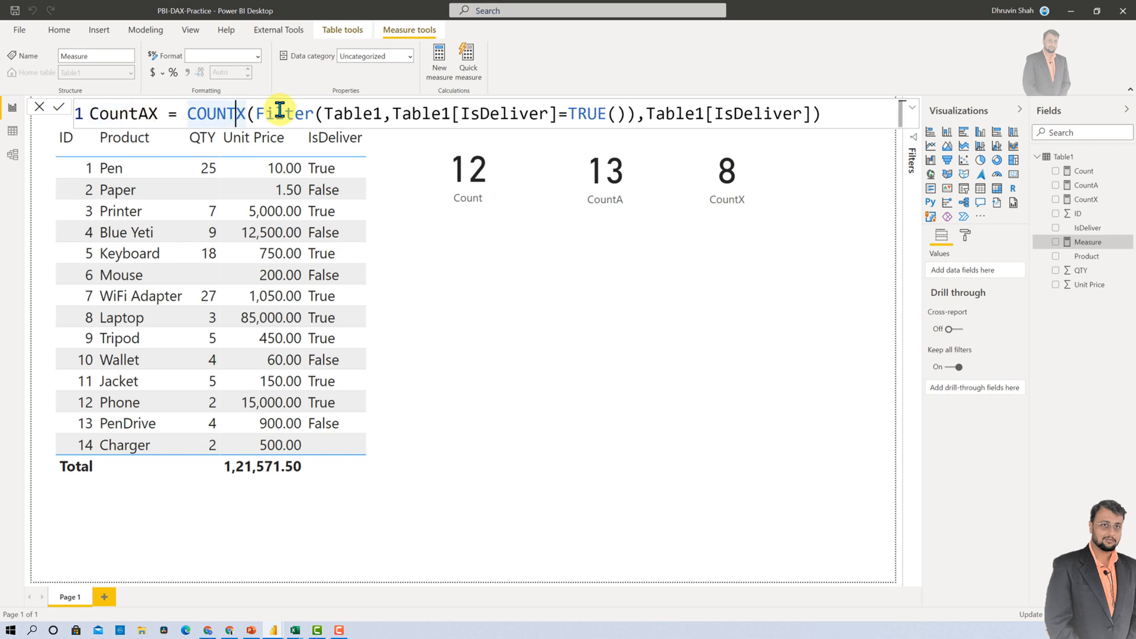
{"action": "type", "text": "A"}
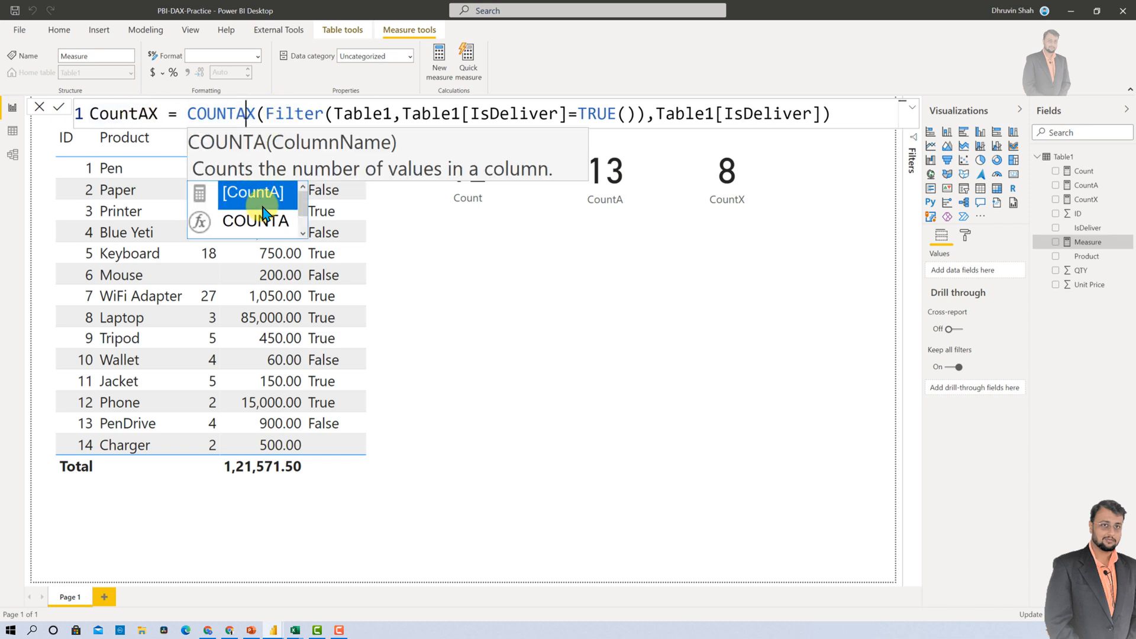
{"action": "left_click", "coordinate": [259, 113]}
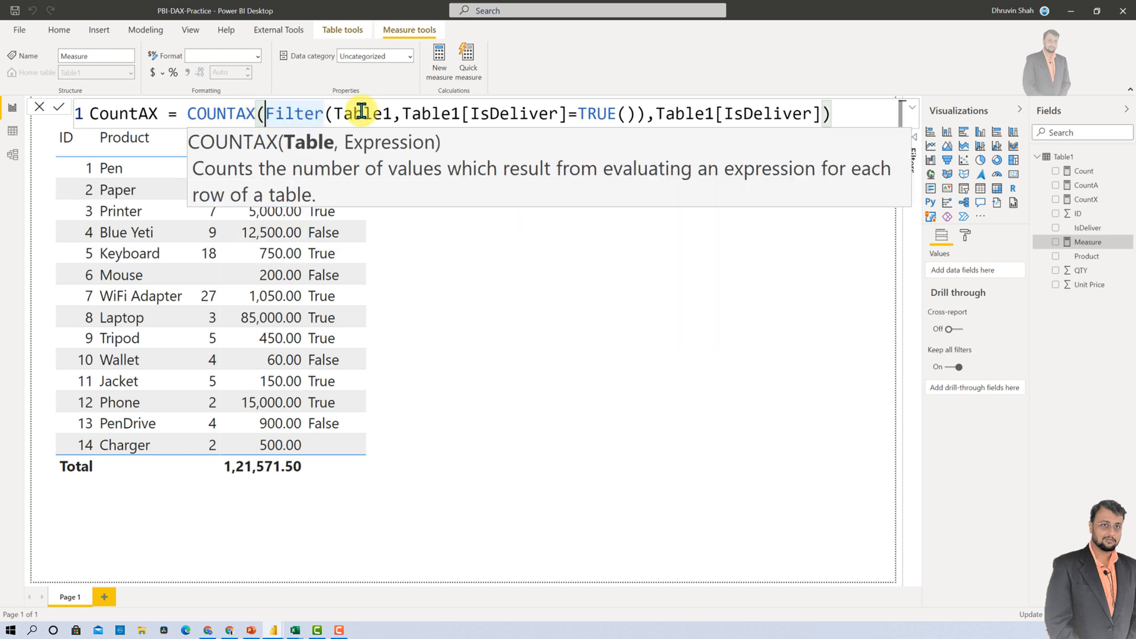
{"action": "left_click", "coordinate": [855, 113]}
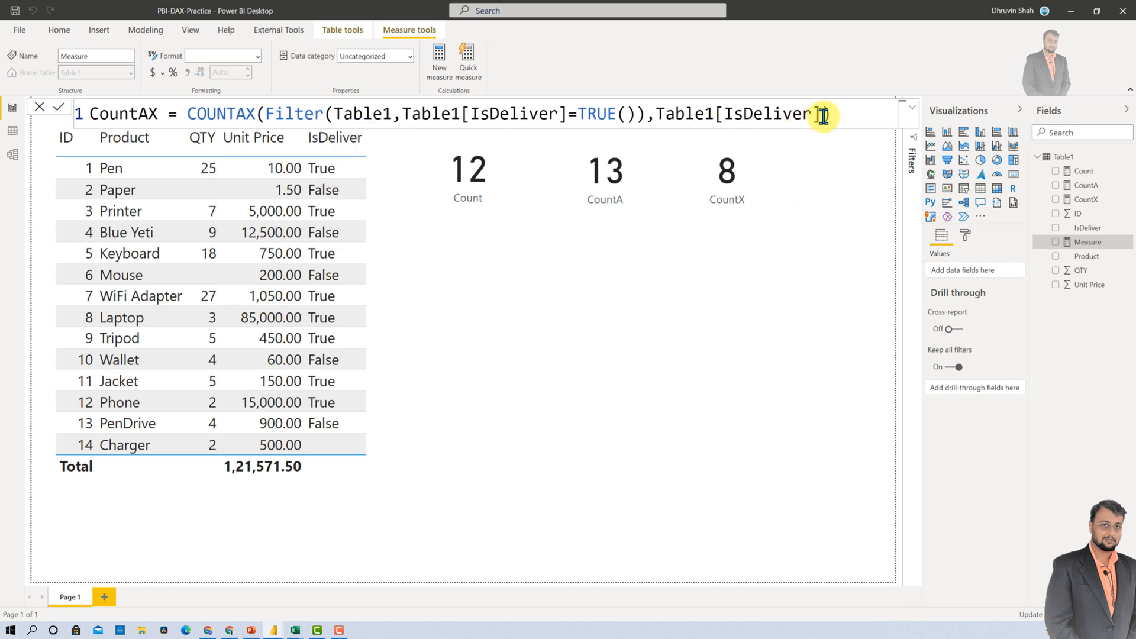
{"action": "key", "text": "Return"}
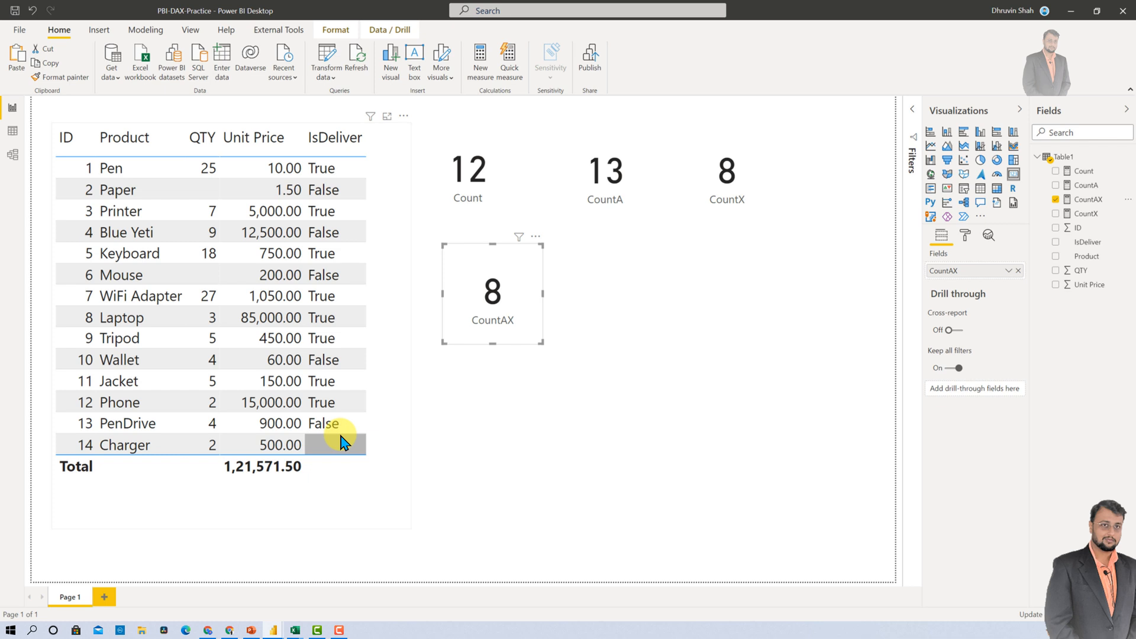
Create a new measure in Table1 with the formula CountBlank = COUNTBLANK(Table1[QTY])
{"action": "left_click", "coordinate": [641, 331]}
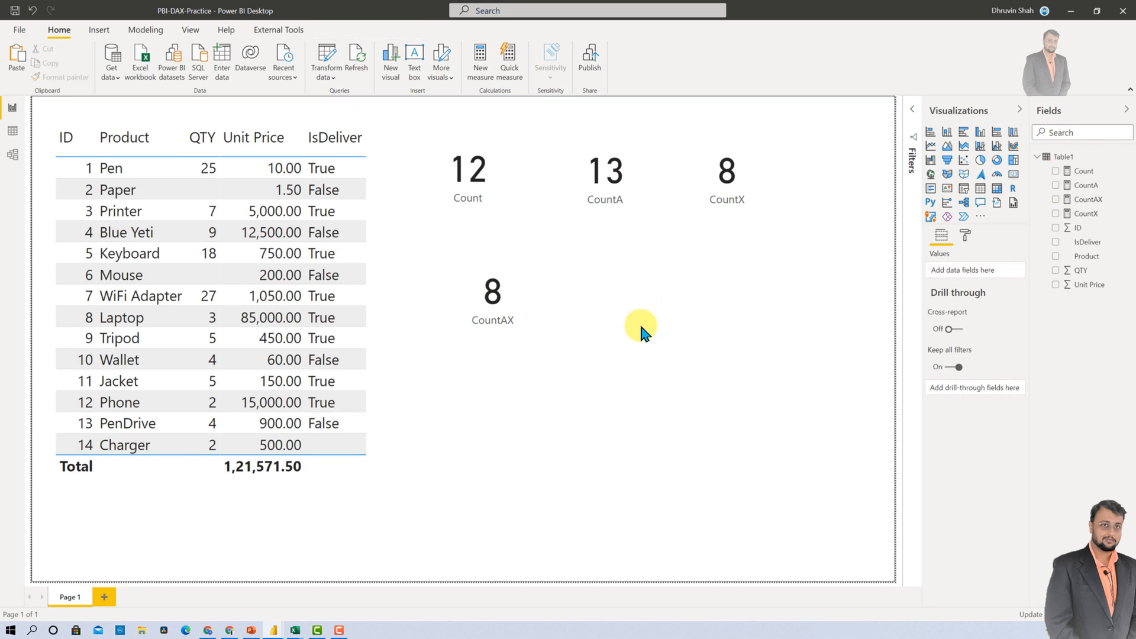
{"action": "right_click", "coordinate": [1071, 158]}
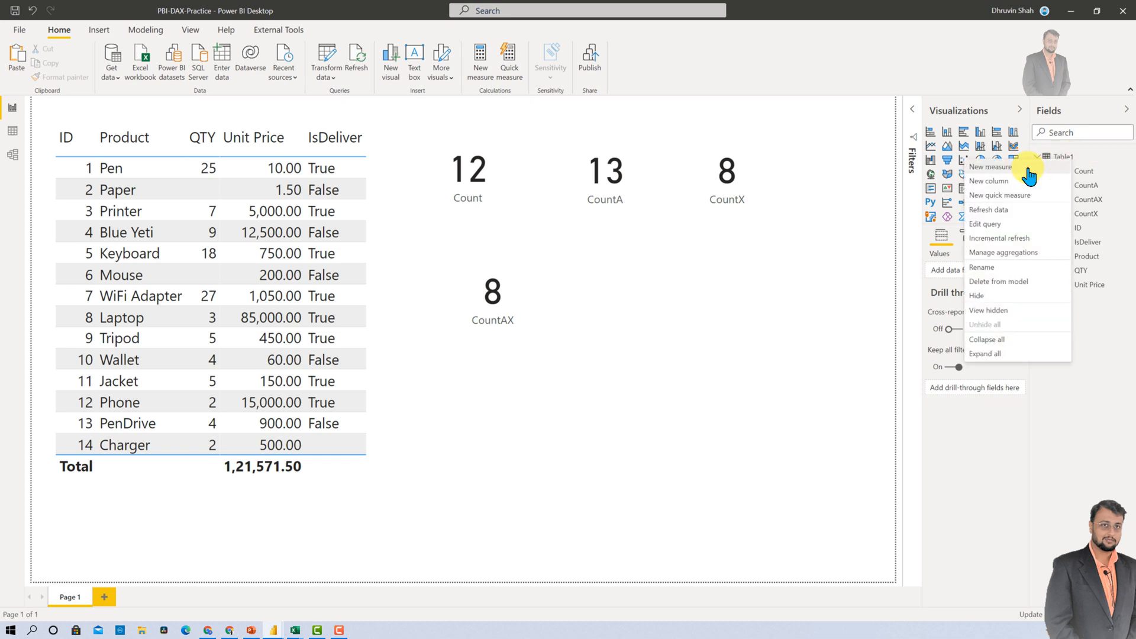
{"action": "left_click", "coordinate": [997, 169]}
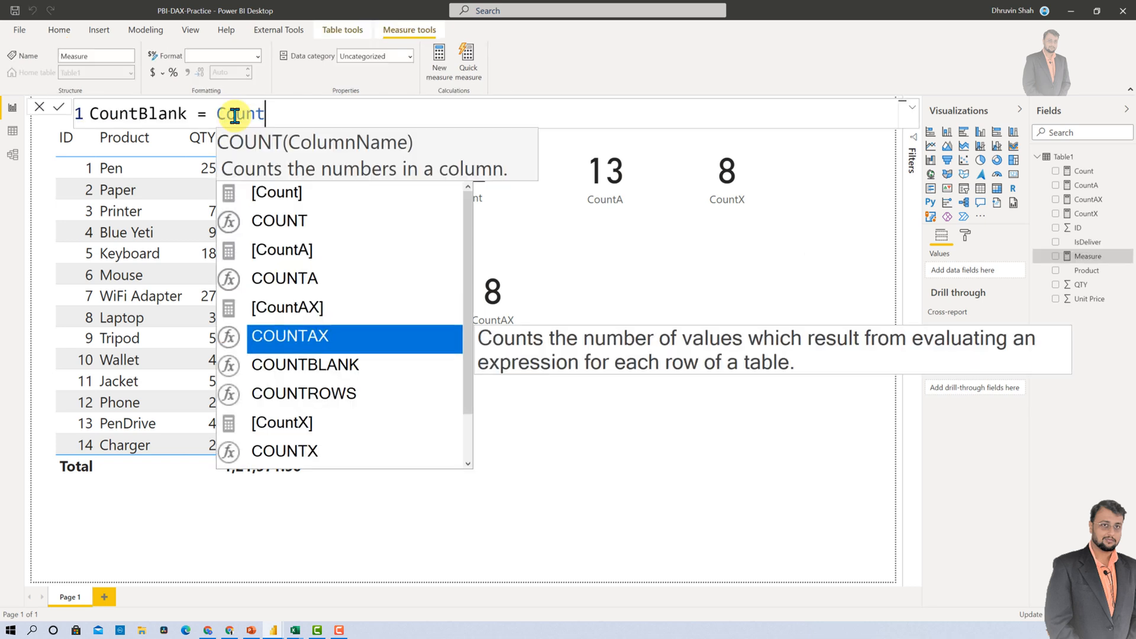
{"action": "key", "text": "Down"}
{"action": "key", "text": "Tab"}
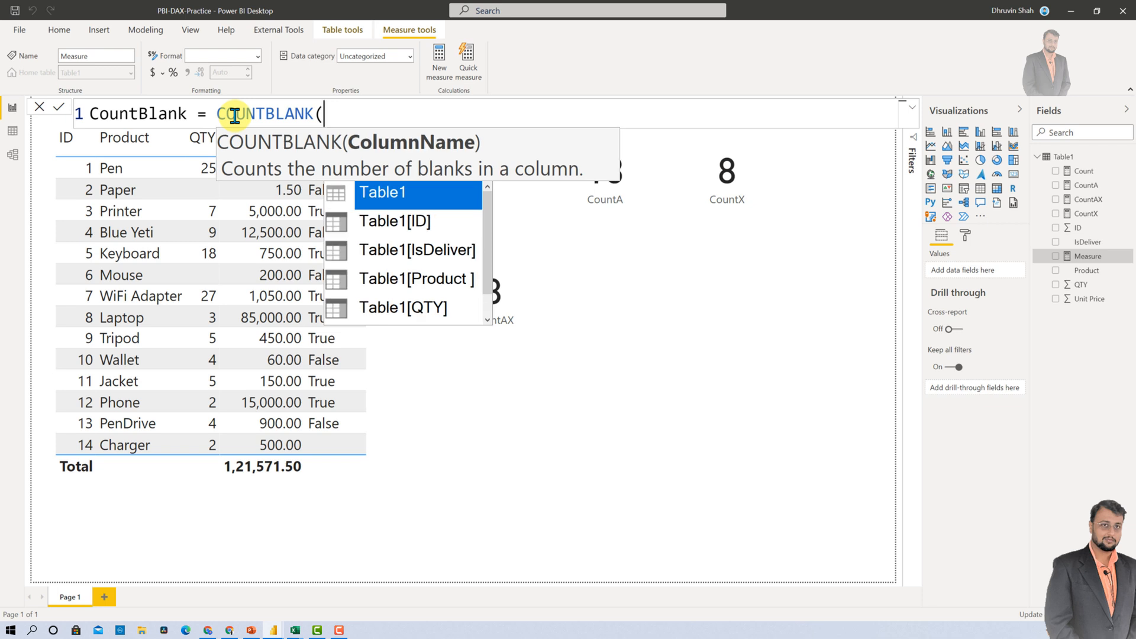
{"action": "key", "text": "Down"}
{"action": "key", "text": "Down"}
{"action": "key", "text": "Down"}
{"action": "key", "text": "Down"}
{"action": "key", "text": "Tab"}
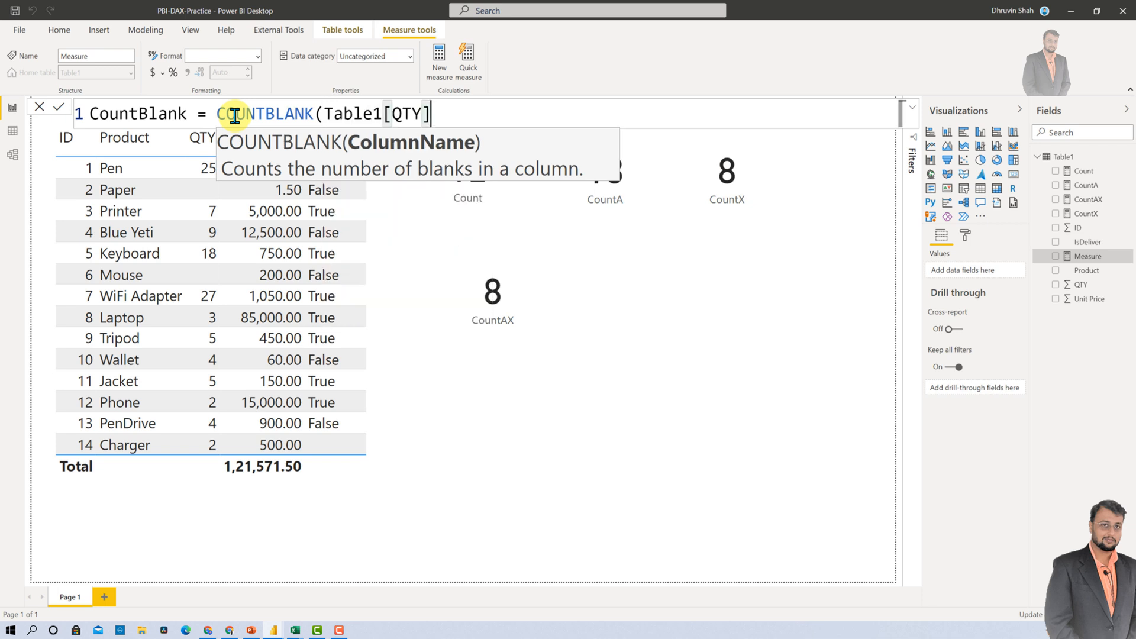
{"action": "type", "text": ")"}
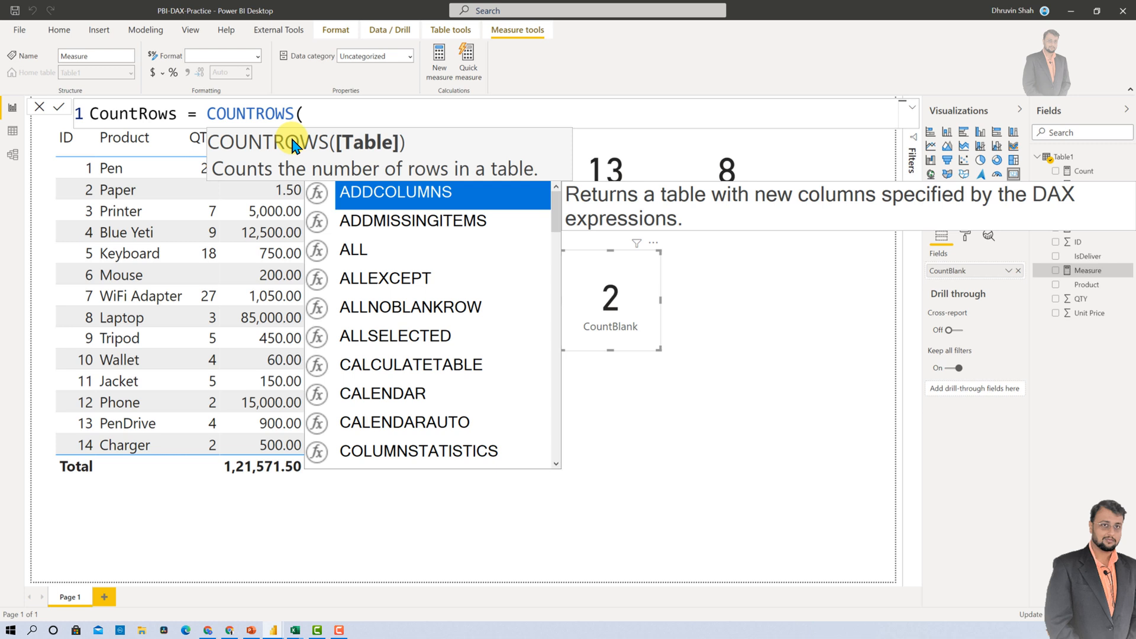
Complete the CountRows formula by passing Table1 to COUNTROWS and closing the parenthesis
{"action": "type", "text": "Ta"}
{"action": "key", "text": "Tab"}
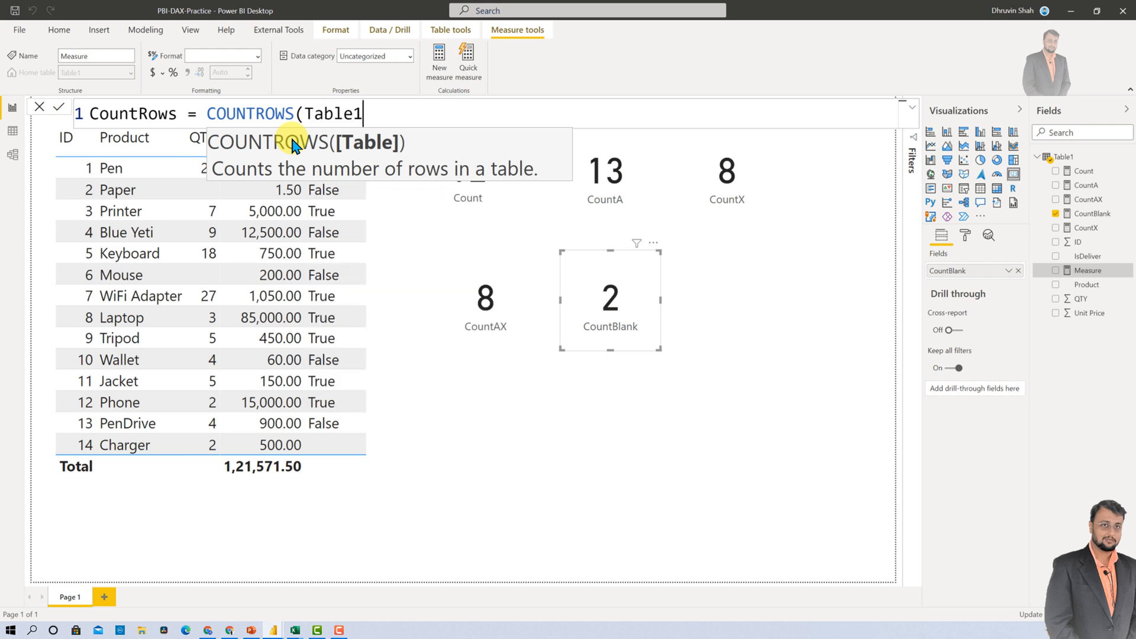
{"action": "type", "text": ")"}
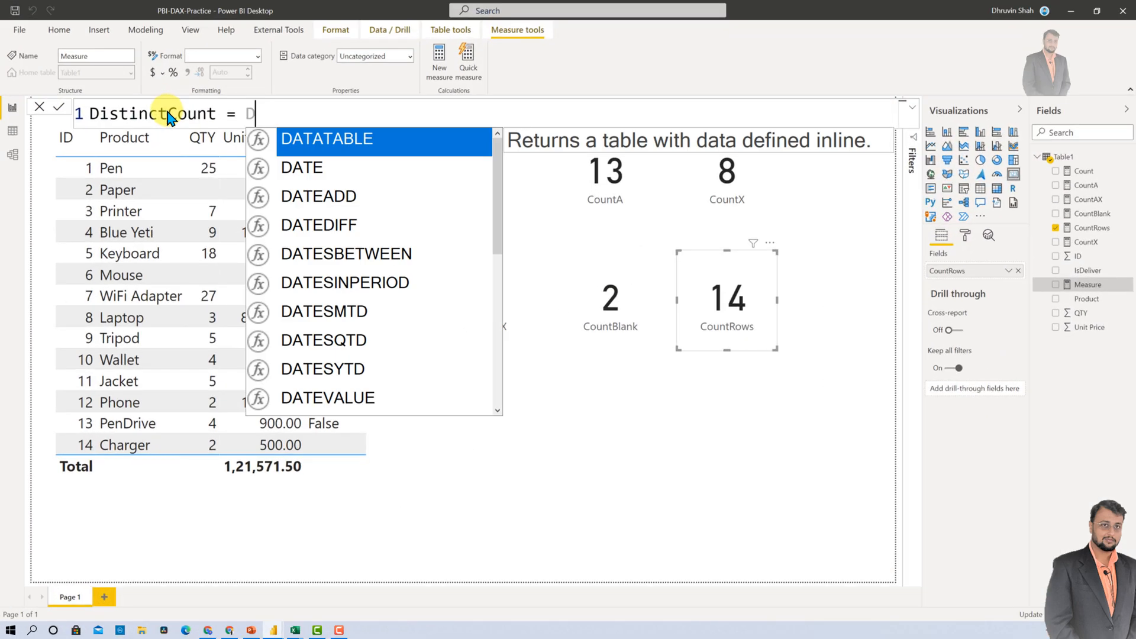
Complete the DistinctCount measure's formula as DISTINCTCOUNT(Table1[QTY])
{"action": "type", "text": "is"}
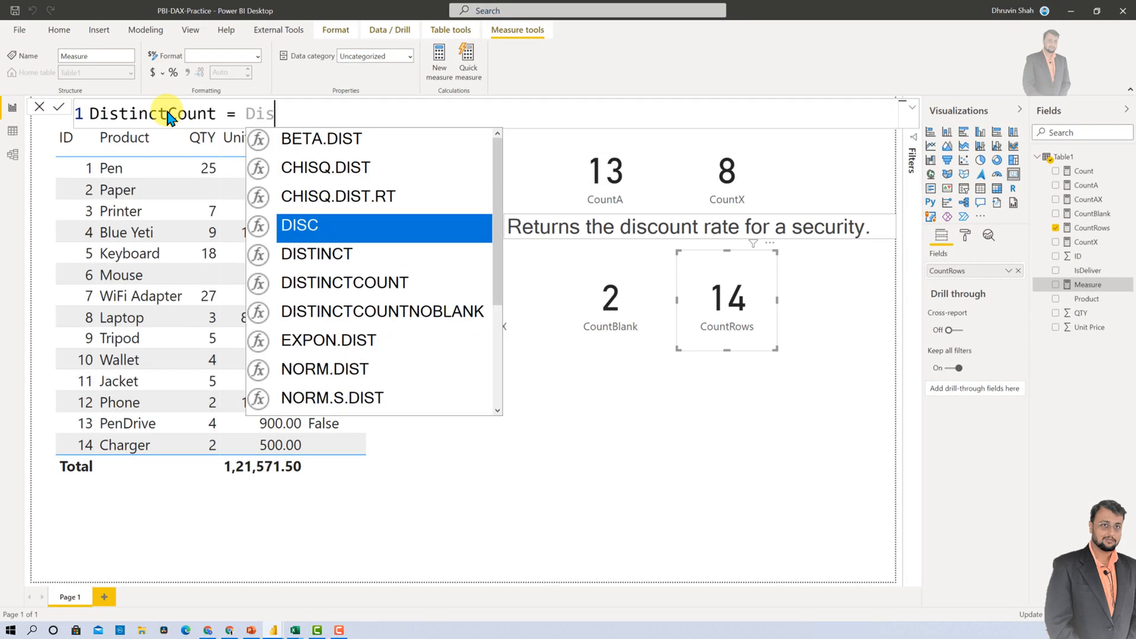
{"action": "type", "text": "ti"}
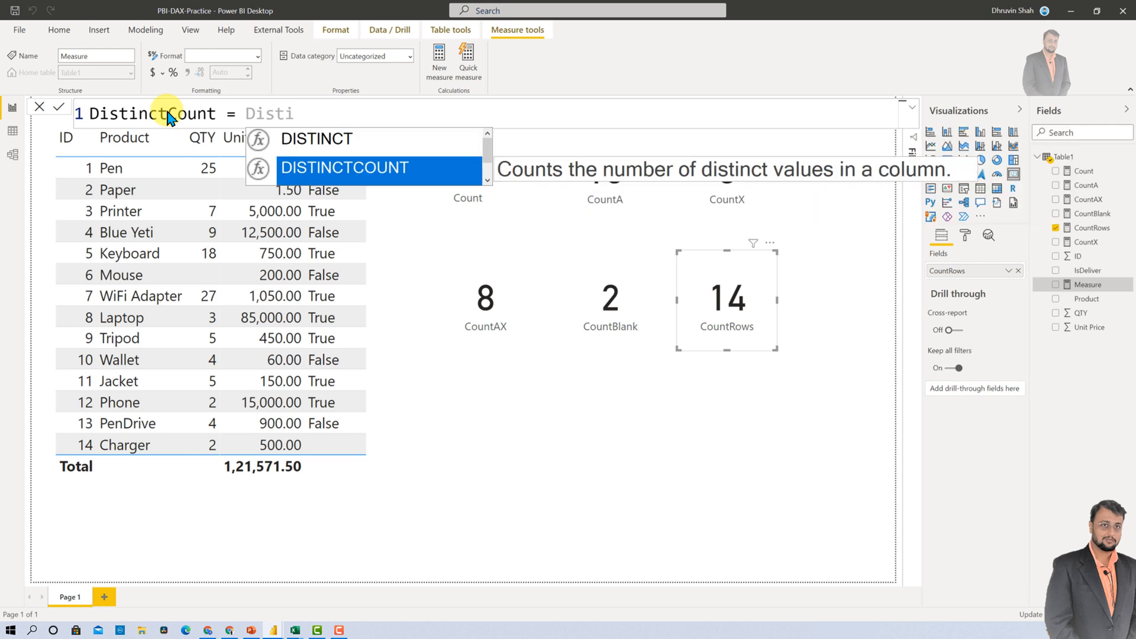
{"action": "type", "text": "`"}
{"action": "key", "text": "BackSpace"}
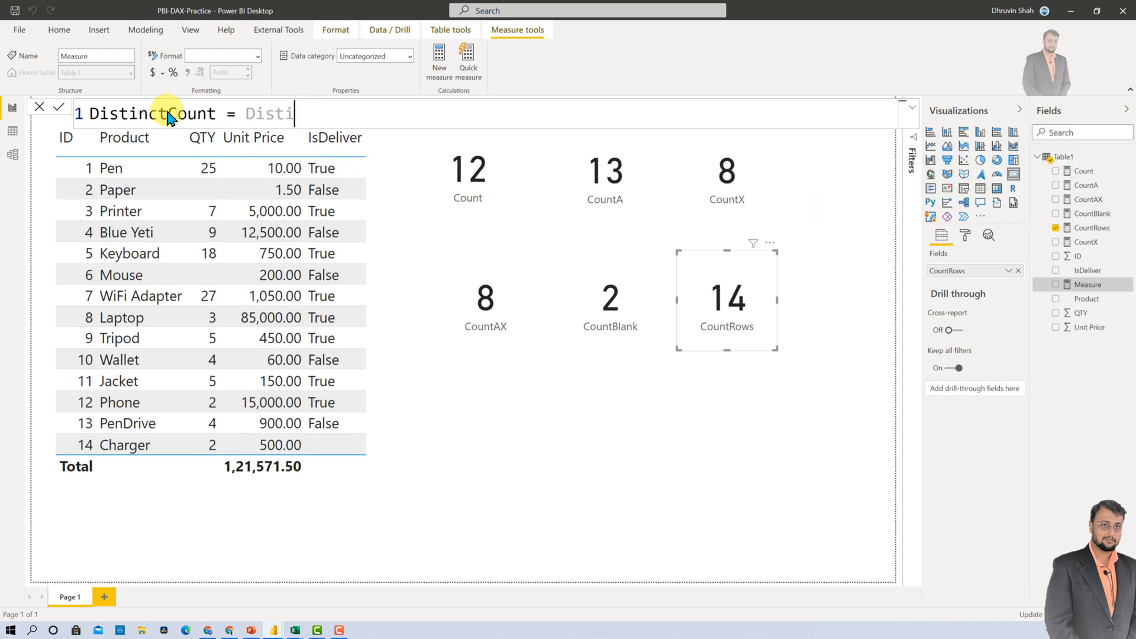
{"action": "key", "text": "Down"}
{"action": "key", "text": "Tab"}
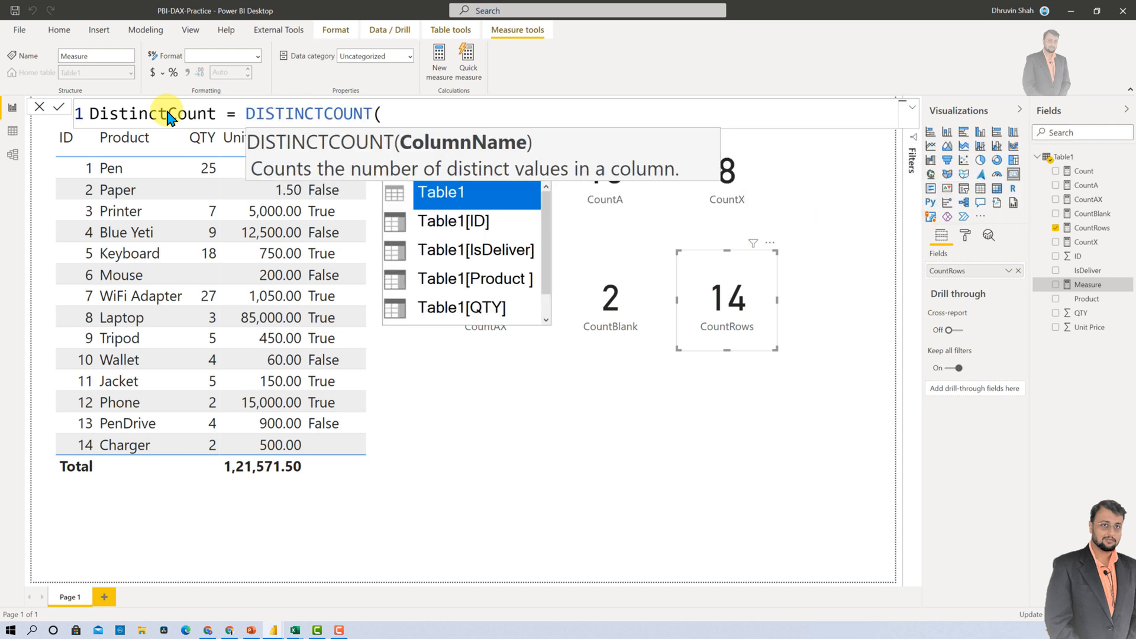
{"action": "key", "text": "Down"}
{"action": "key", "text": "Down"}
{"action": "key", "text": "Down"}
{"action": "key", "text": "Down"}
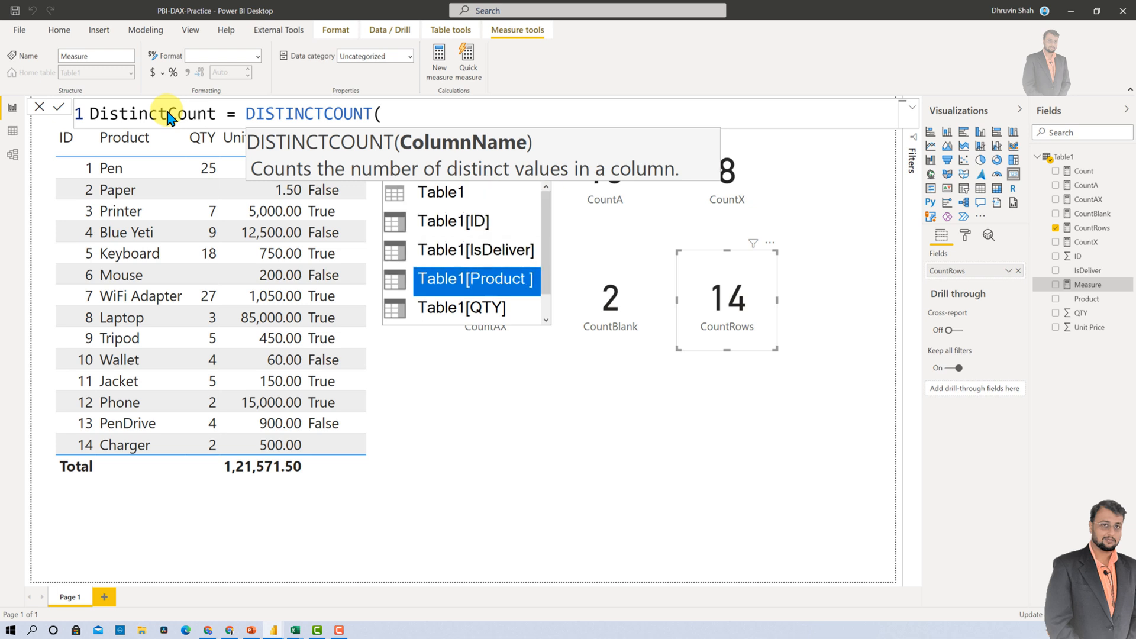
{"action": "key", "text": "Tab"}
{"action": "type", "text": ")"}
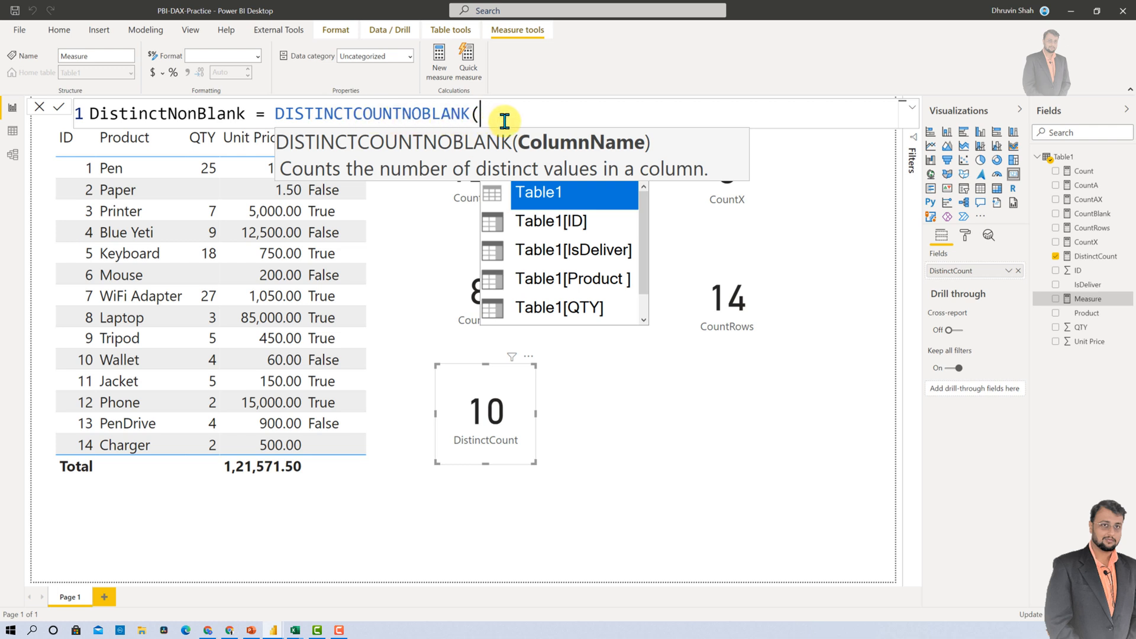
Complete the DistinctNonBlank formula by passing Table1[QTY] to DISTINCTCOUNTNOBLANK and closing the parenthesis
{"action": "key", "text": "Down"}
{"action": "key", "text": "Down"}
{"action": "key", "text": "Down"}
{"action": "key", "text": "Down"}
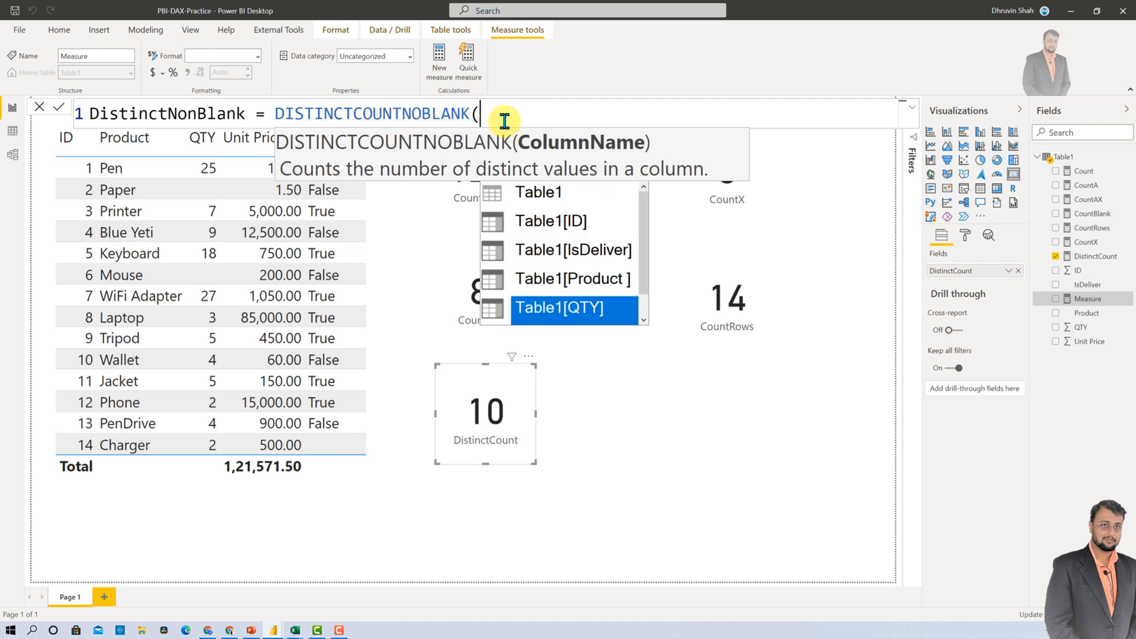
{"action": "key", "text": "Tab"}
{"action": "type", "text": ")"}
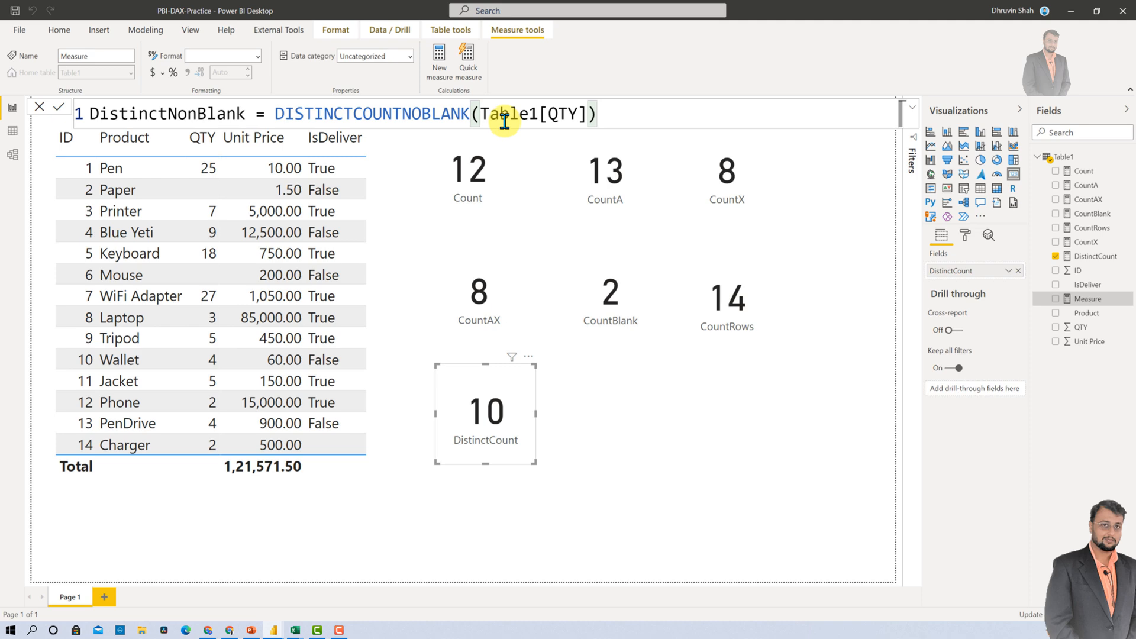